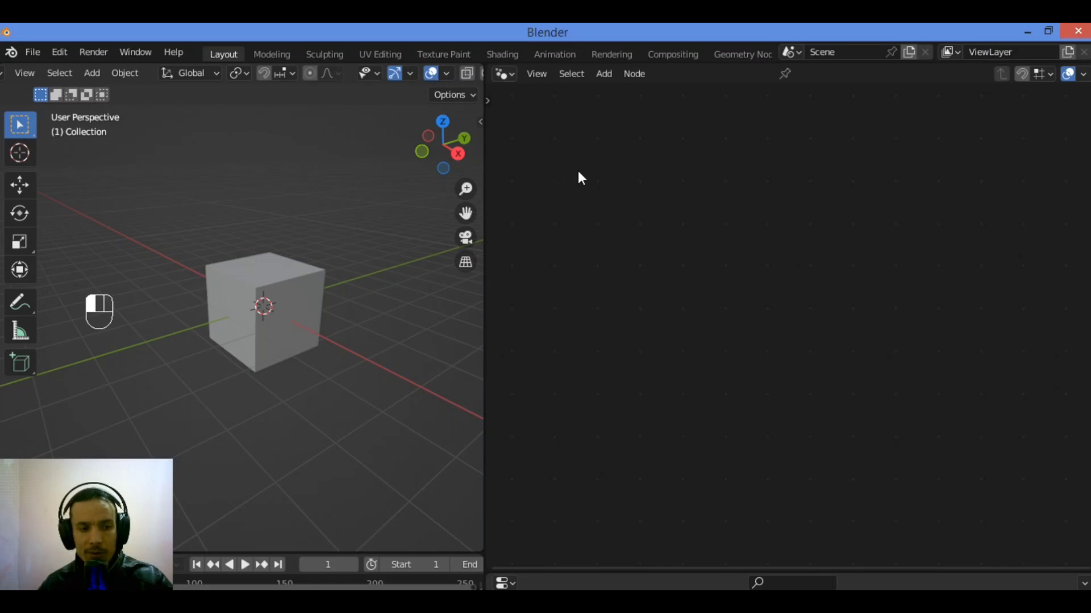
Create a new geometry node tree on the cube and space its Group Input and Group Output nodes further apart
click(313, 274)
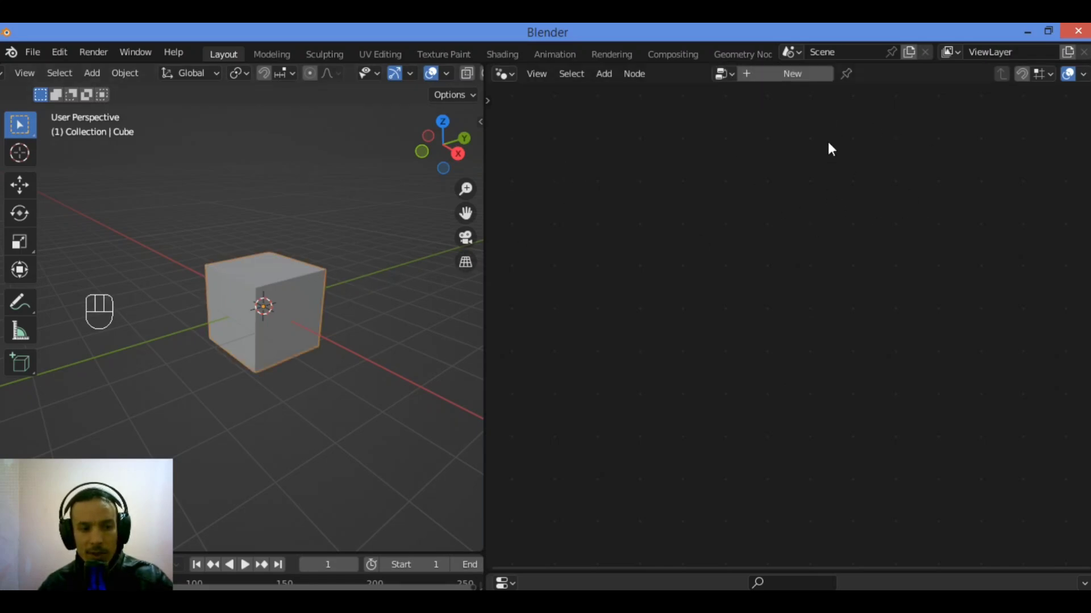
click(784, 77)
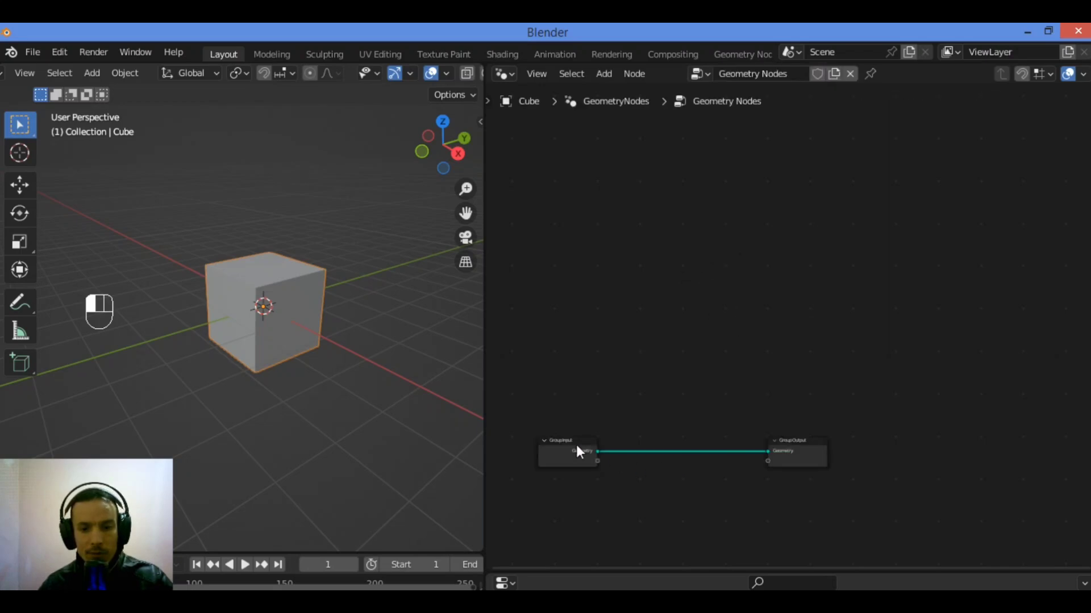
drag(579, 451, 640, 265)
drag(811, 453, 920, 431)
scroll(806, 321, up, 2)
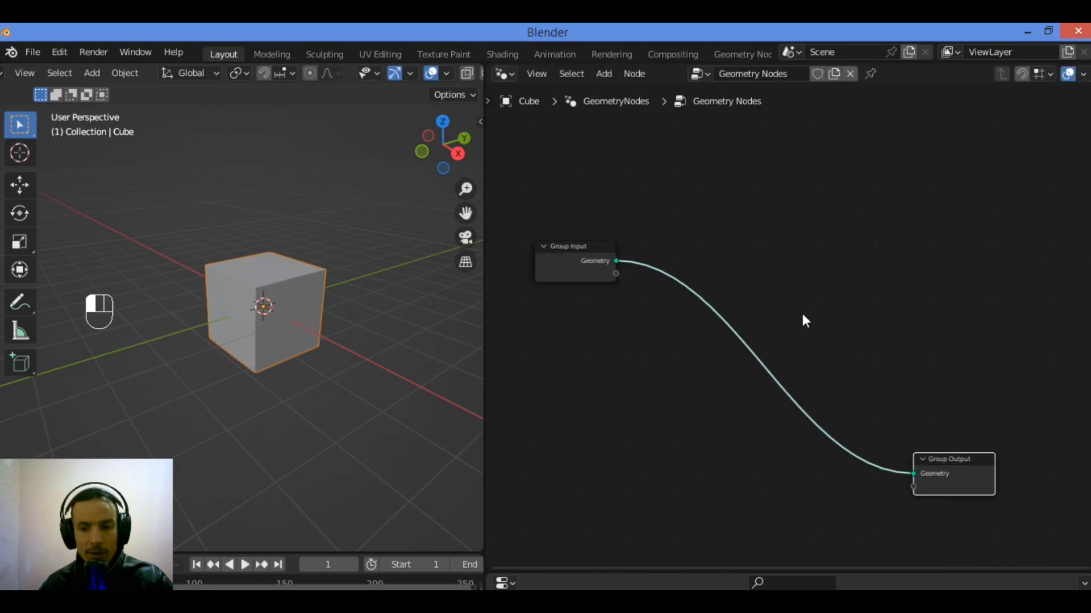
Add a Transform node on the link between Group Input and Group Output, and shift Group Output to make room
click(773, 290)
key(shift+a)
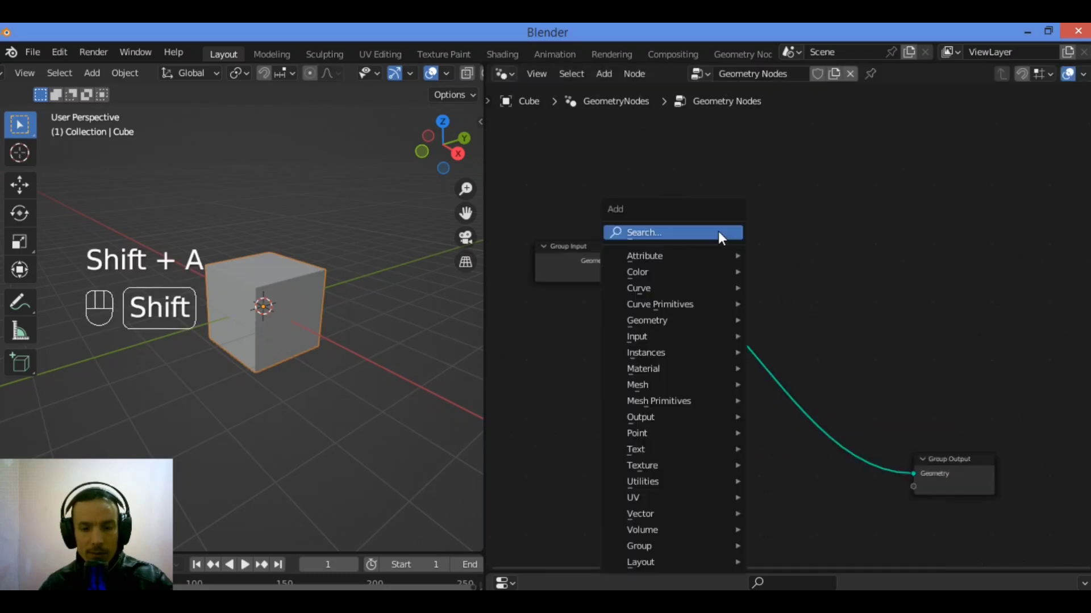
click(718, 231)
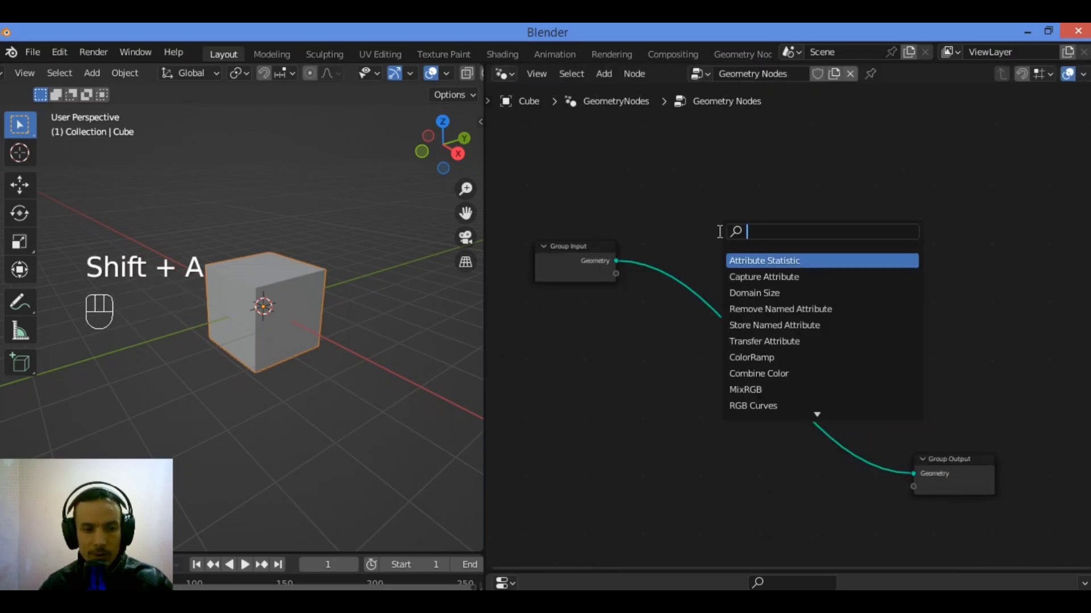
text(tra)
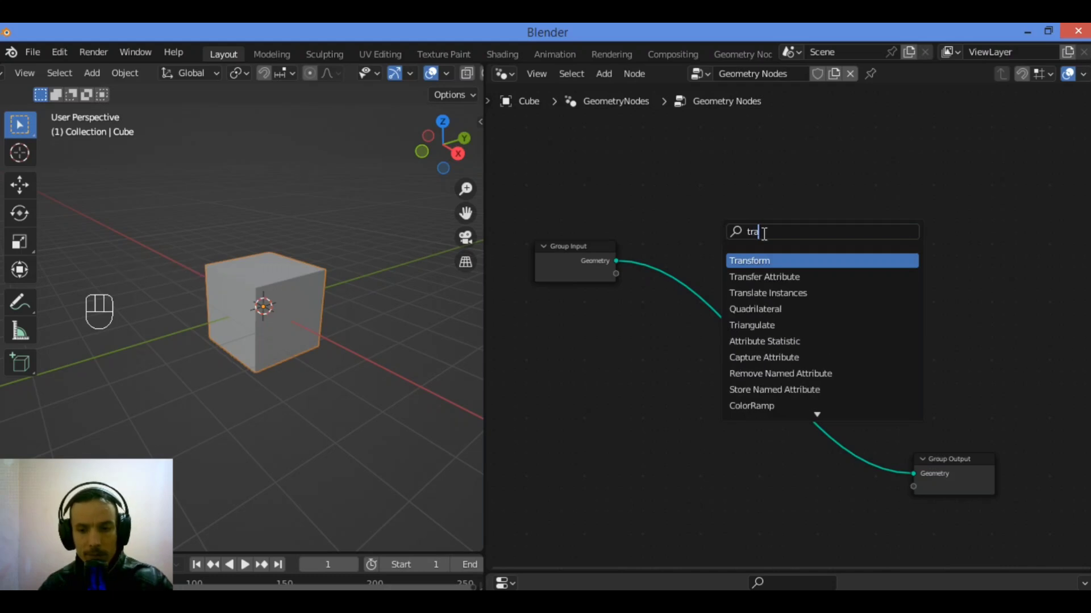
click(813, 260)
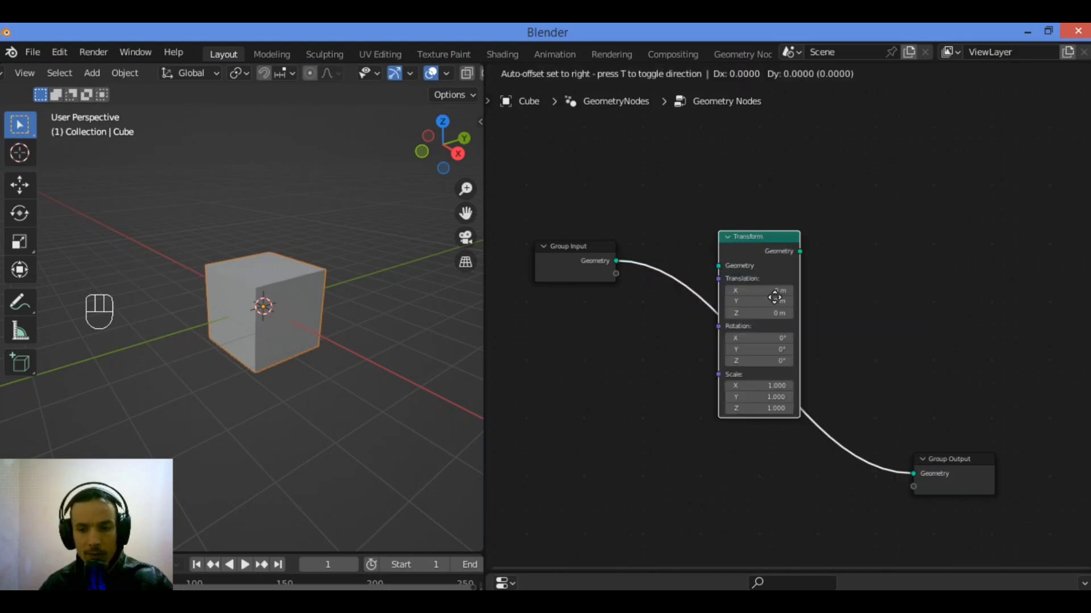
click(835, 308)
drag(955, 467, 994, 417)
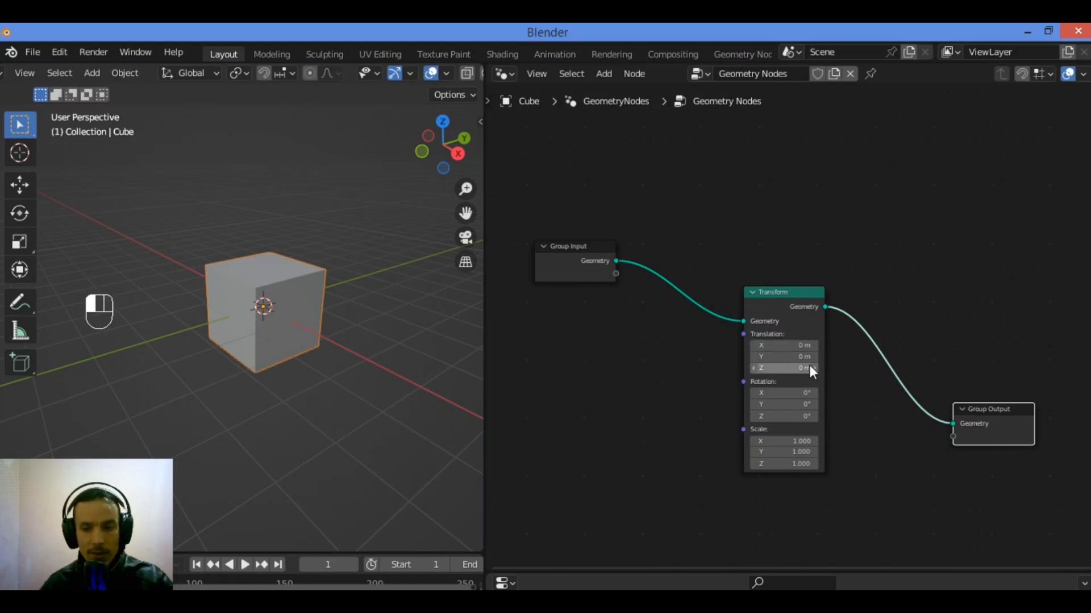
Vary the Transform node's rotation values to demonstrate their effect on the cube
scroll(808, 350, up, 1)
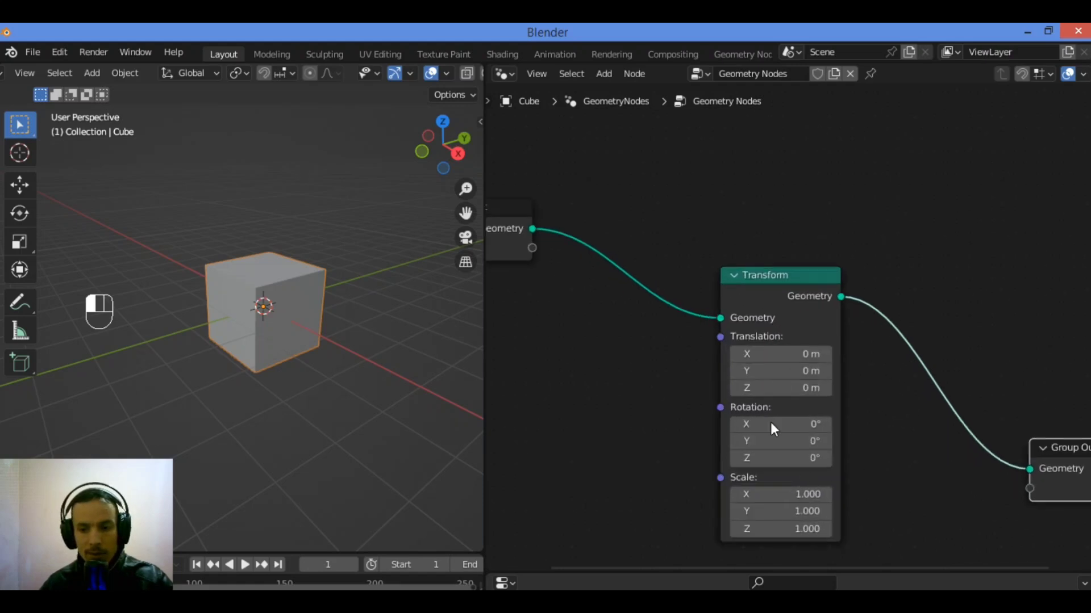
drag(770, 421, 851, 421)
drag(756, 442, 778, 470)
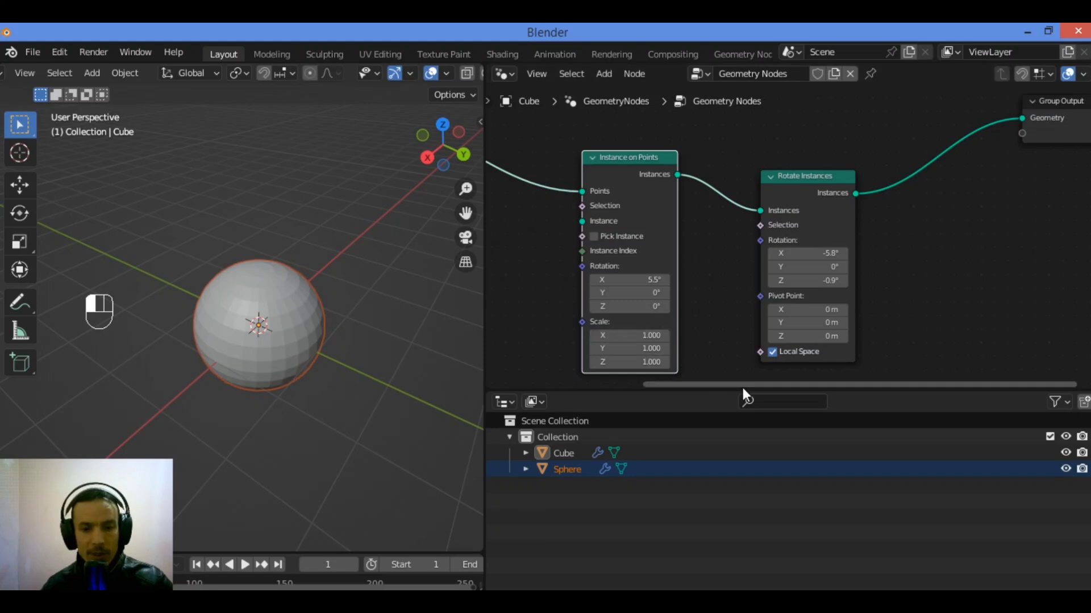
Enlarge the node editor area and reposition the Rotate Instances and Instance on Points nodes slightly
drag(722, 392, 726, 453)
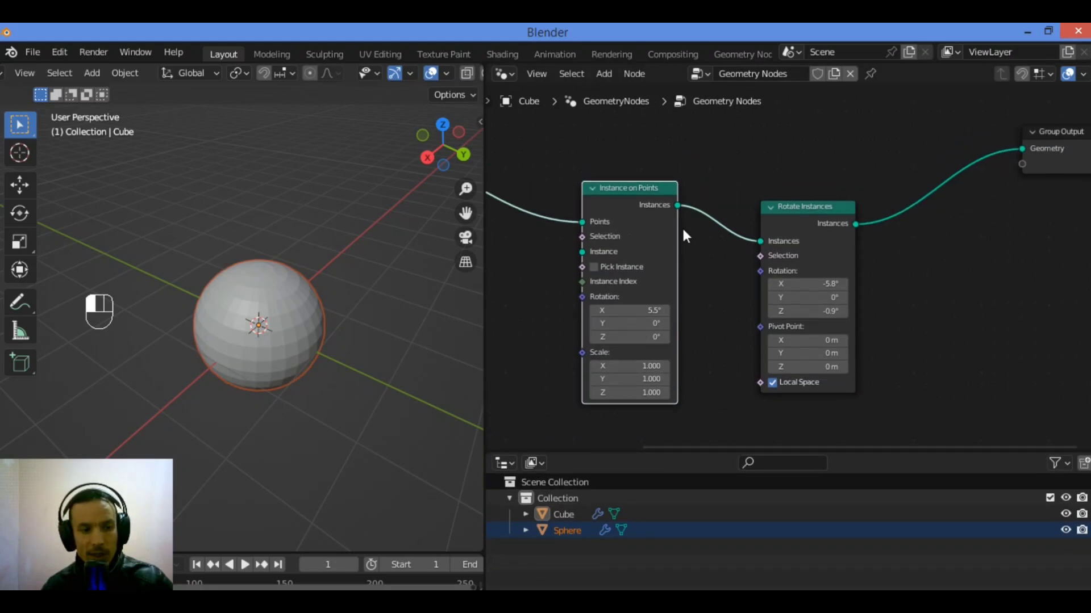
drag(787, 205, 803, 208)
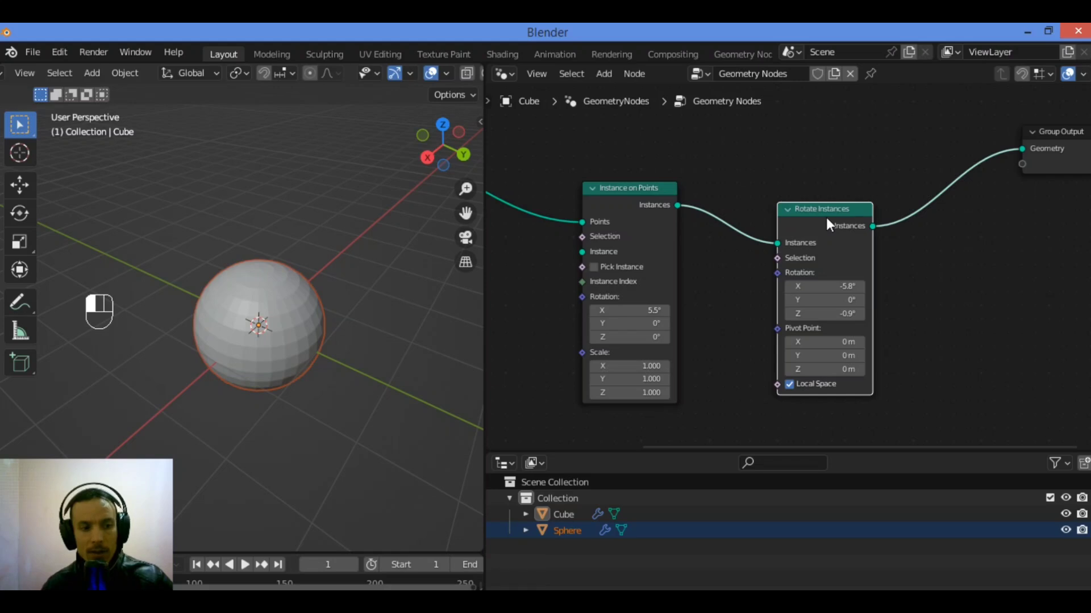
mouse_move(628, 188)
mouse_down()
mouse_move(606, 187)
mouse_move(642, 191)
mouse_up()
scroll(692, 276, up, 1)
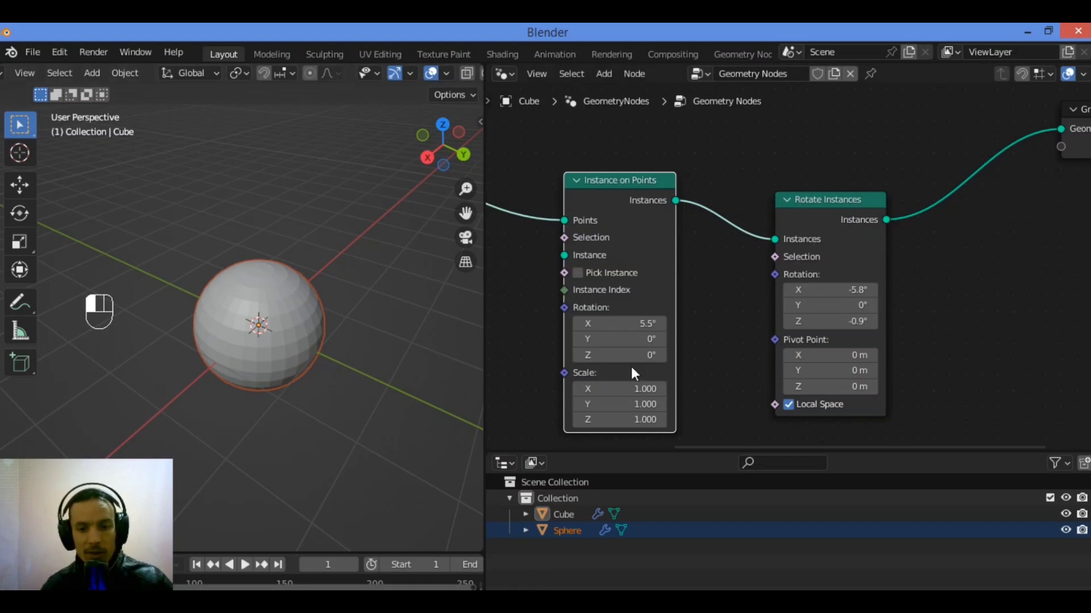
scroll(593, 301, down, 1)
scroll(594, 307, down, 1)
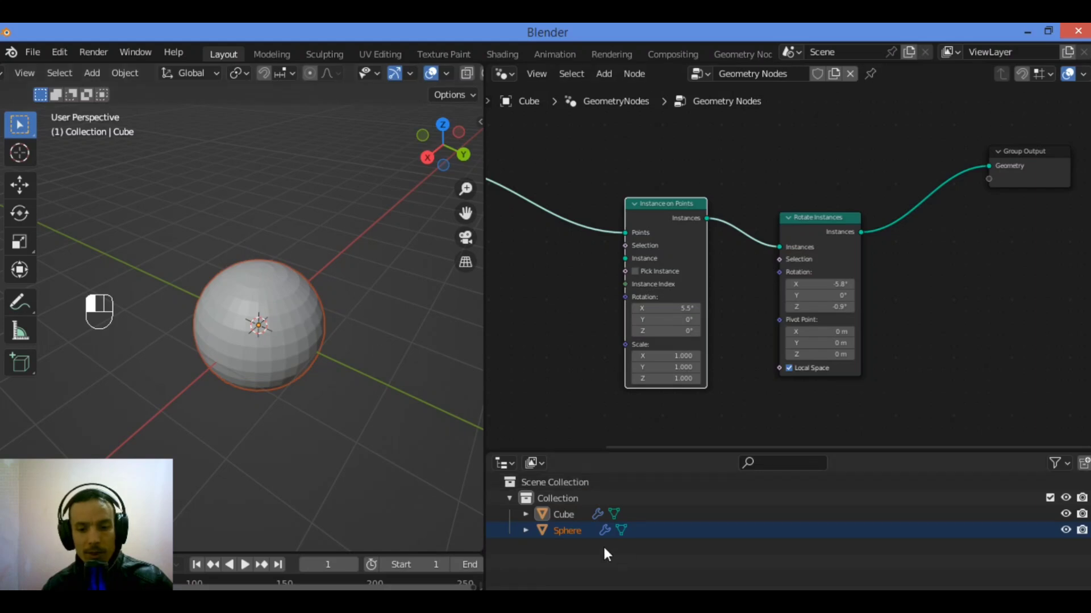
Try to bring in the Cube as an Object Info node feeding the Instance input of Instance on Points, and undo it
click(547, 512)
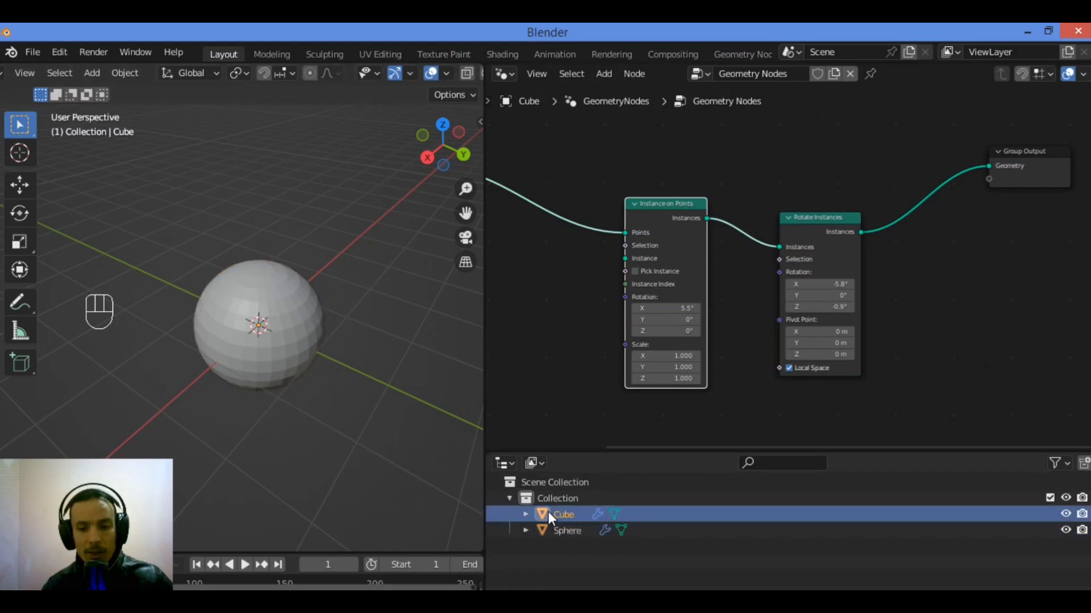
drag(563, 514, 530, 358)
click(513, 335)
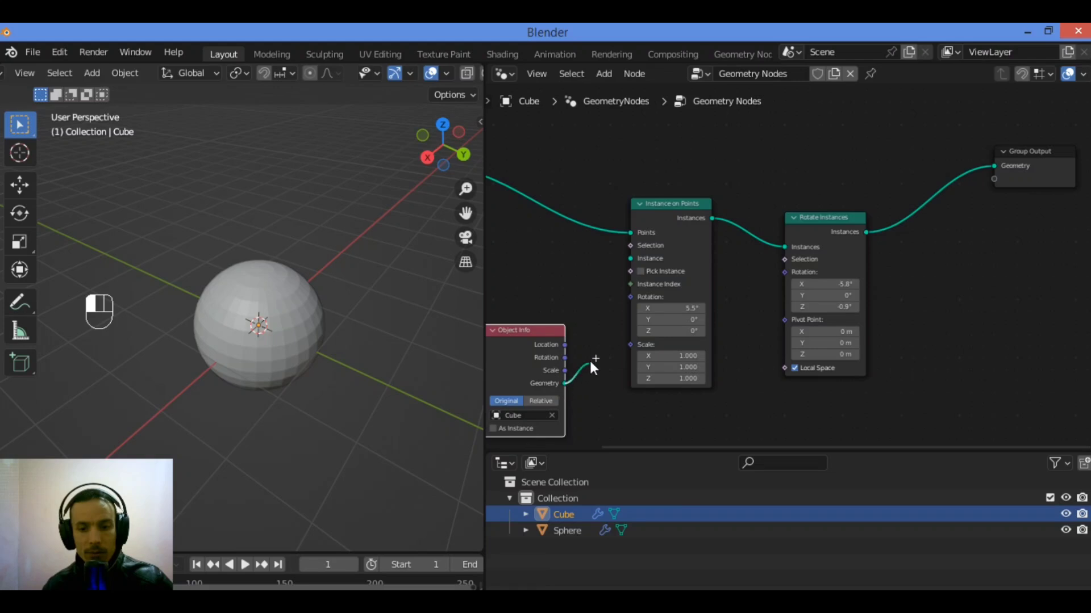
drag(591, 355, 631, 257)
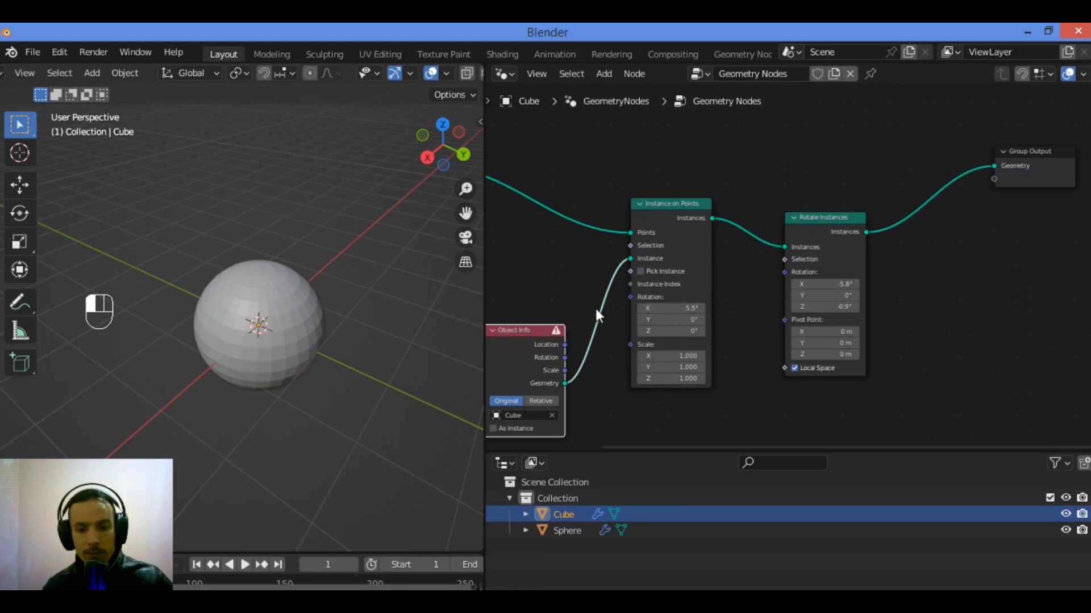
mouse_move(632, 257)
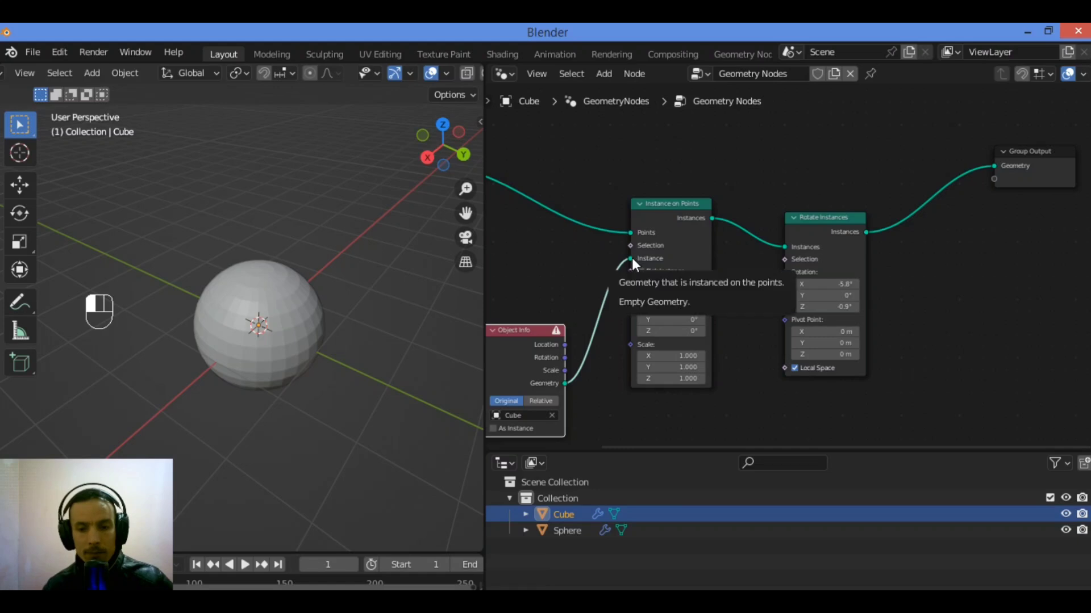
key(ctrl+z)
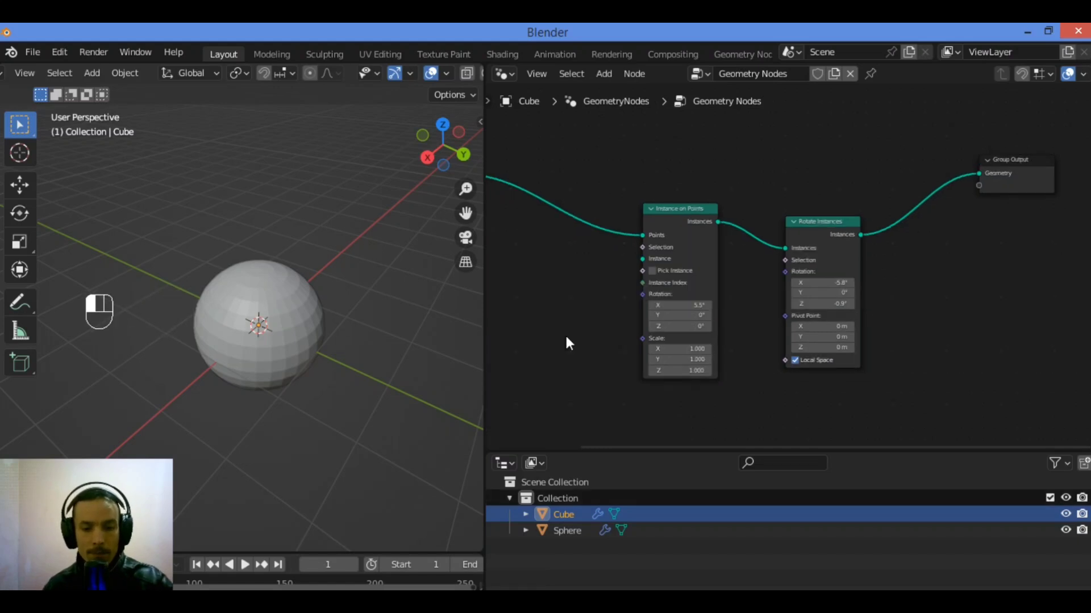
Bring in the Sphere as an Object Info node and connect its Geometry to the Instance input of Instance on Points
drag(580, 529, 542, 329)
scroll(564, 367, up, 1)
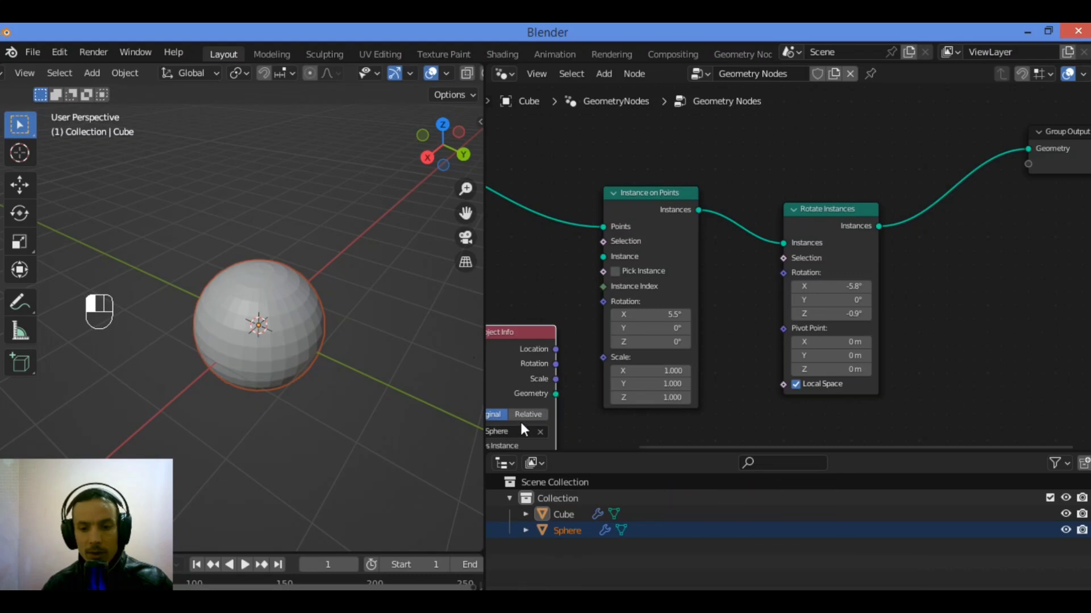
drag(556, 393, 602, 256)
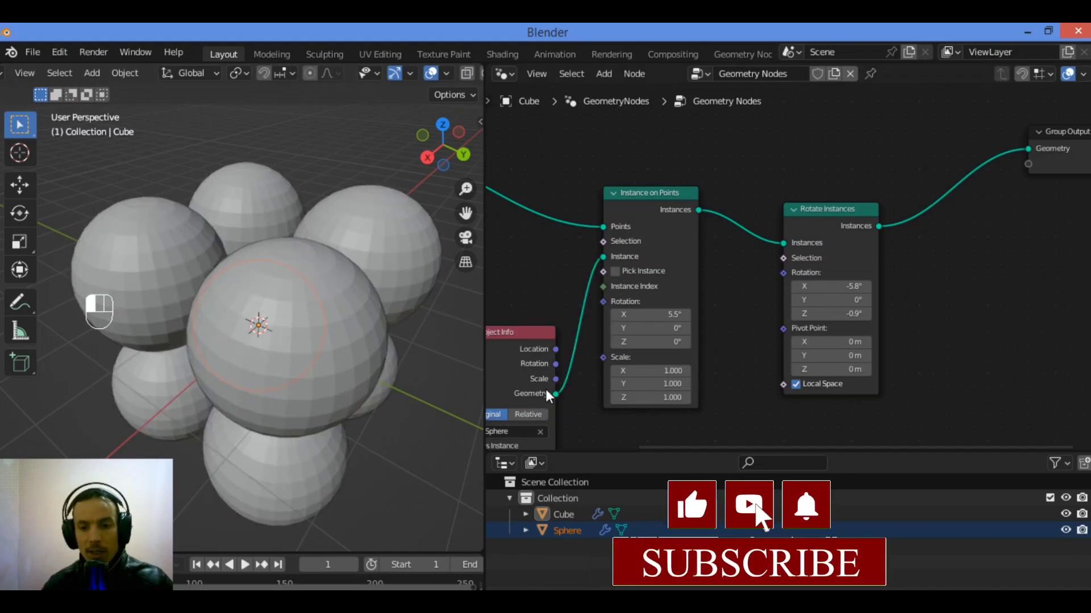
Set the Instance on Points scale to 0.300 on all three axes and hide the original Sphere
drag(650, 371, 577, 397)
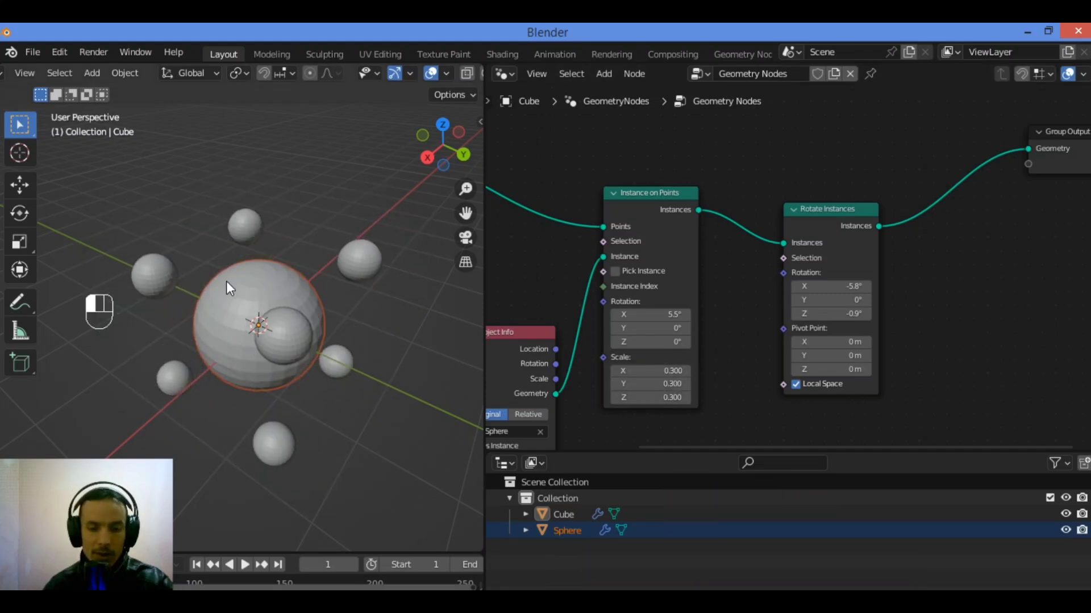
key(h)
drag(434, 149, 335, 235)
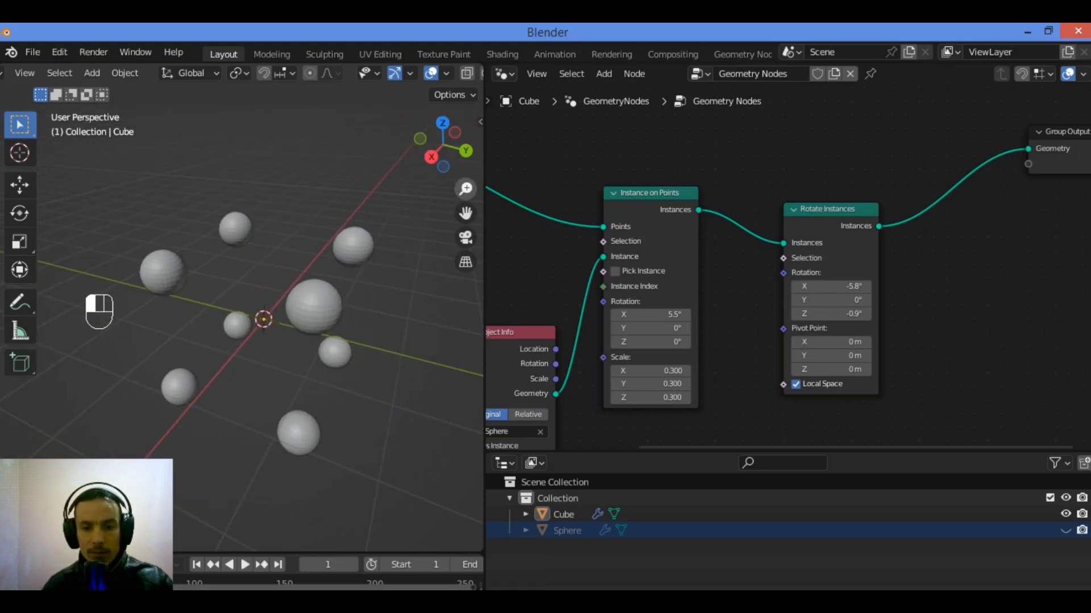
drag(443, 146, 421, 157)
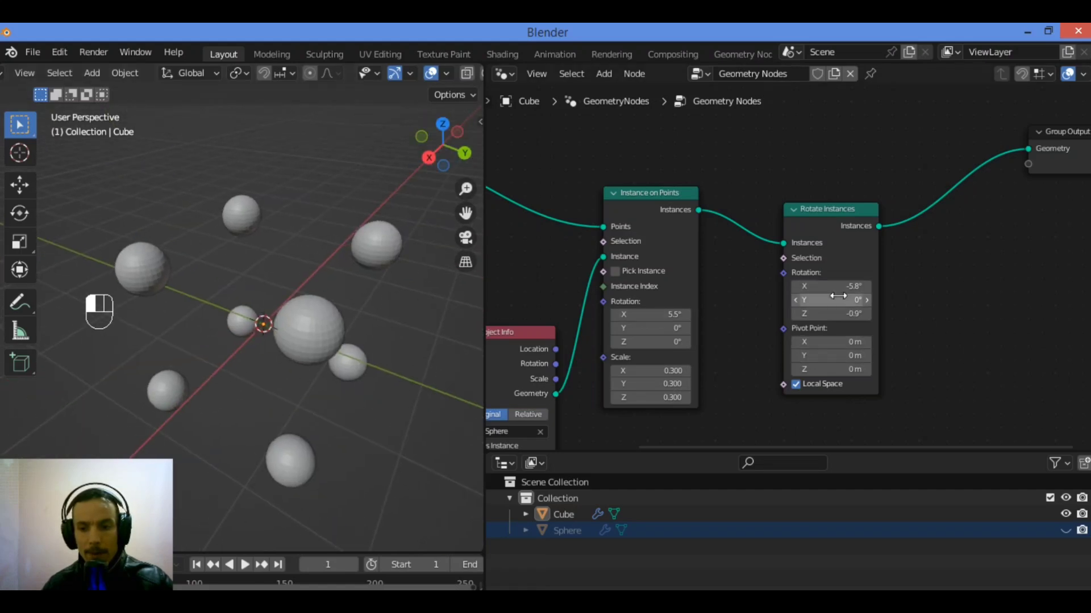
Vary the Rotate Instances rotation, setting X to -3°, Y to -14.3° and Z to -14.6°
drag(831, 286, 852, 286)
scroll(393, 264, up, 4)
scroll(393, 263, down, 4)
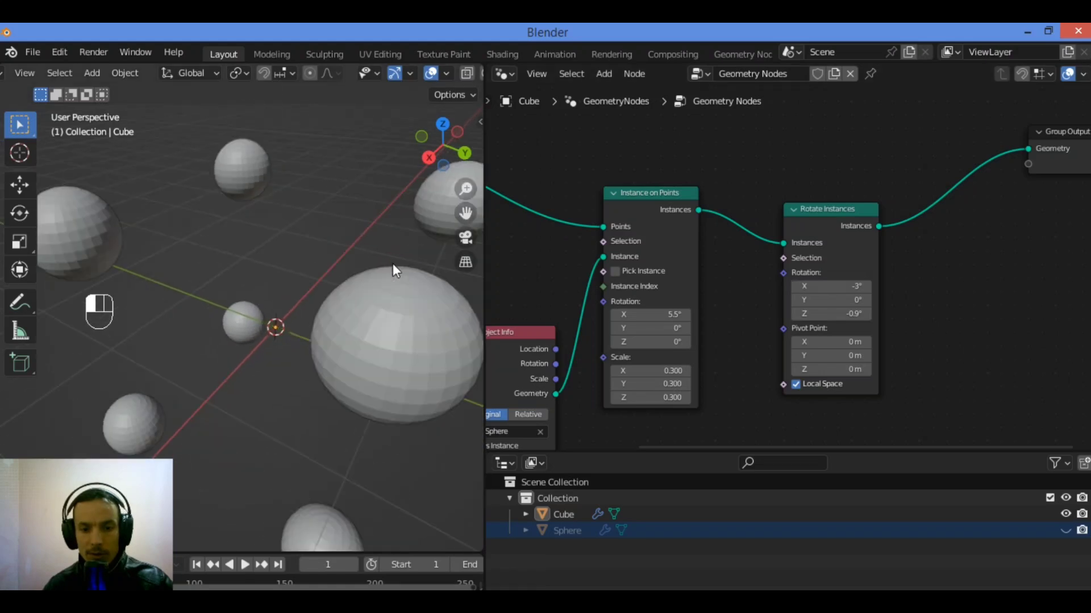
drag(466, 213, 405, 208)
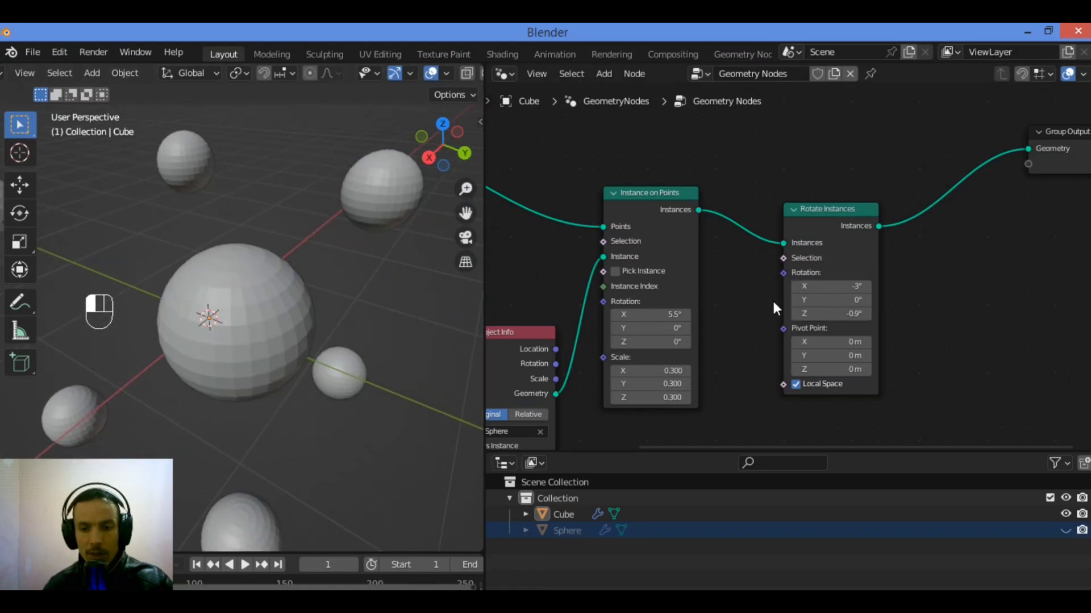
drag(831, 300, 774, 313)
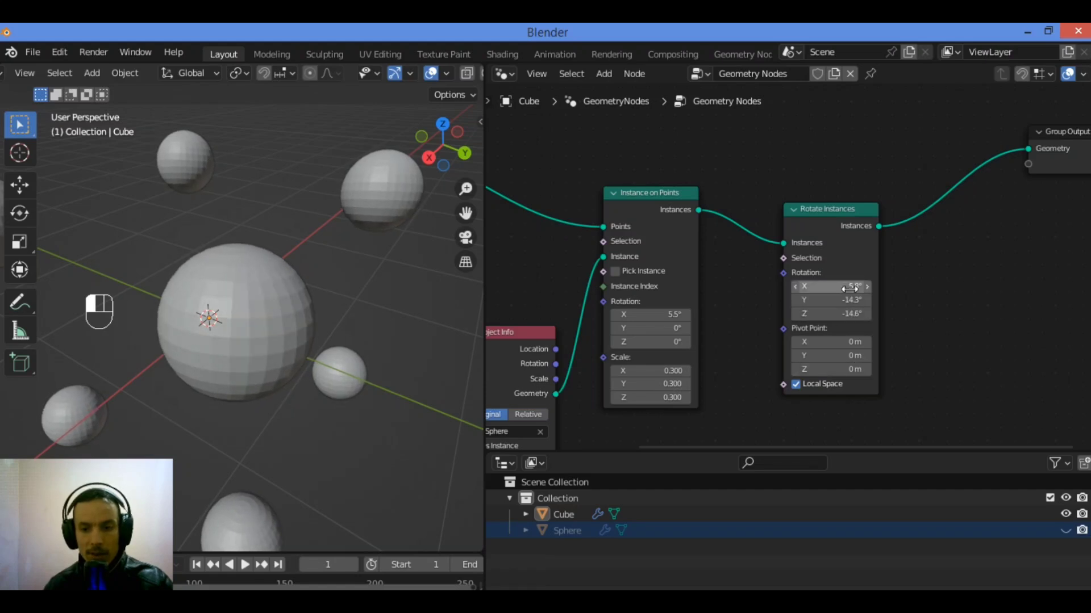
Adjust the Rotate Instances pivot point along X and the Z rotation in Instance on Points
drag(840, 342, 607, 341)
drag(650, 342, 610, 389)
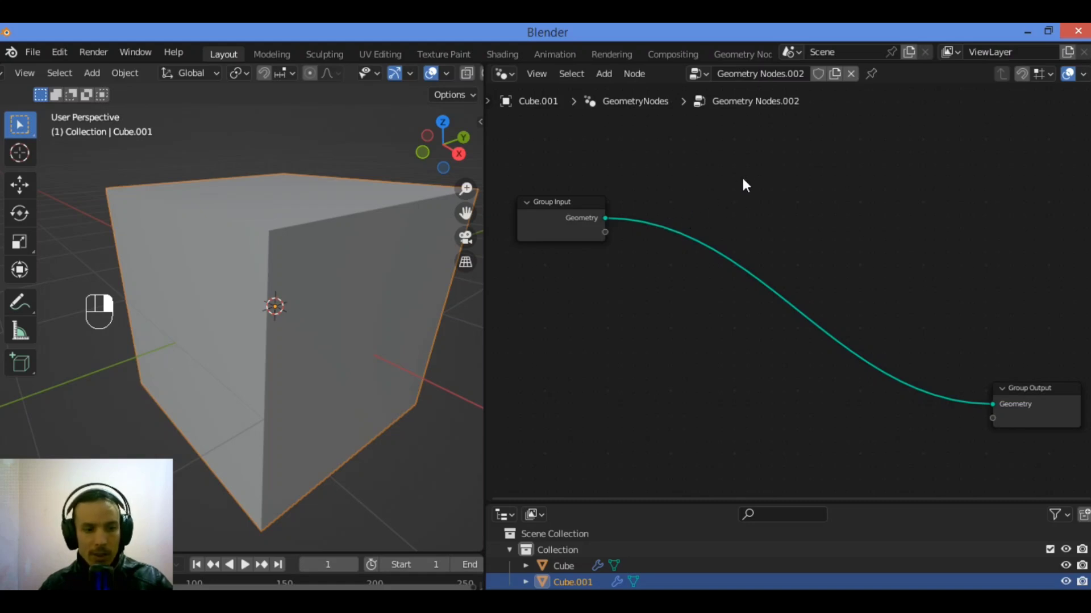
Add a Capture Attribute node and insert it on the link between Group Input and Group Output of Cube.001
key(shift+a)
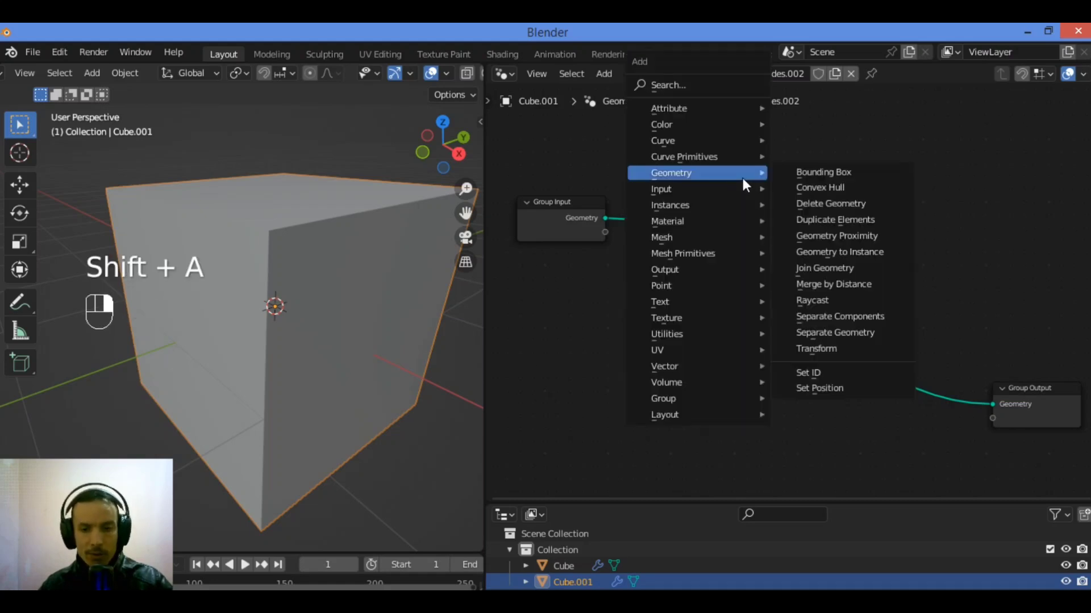
click(722, 82)
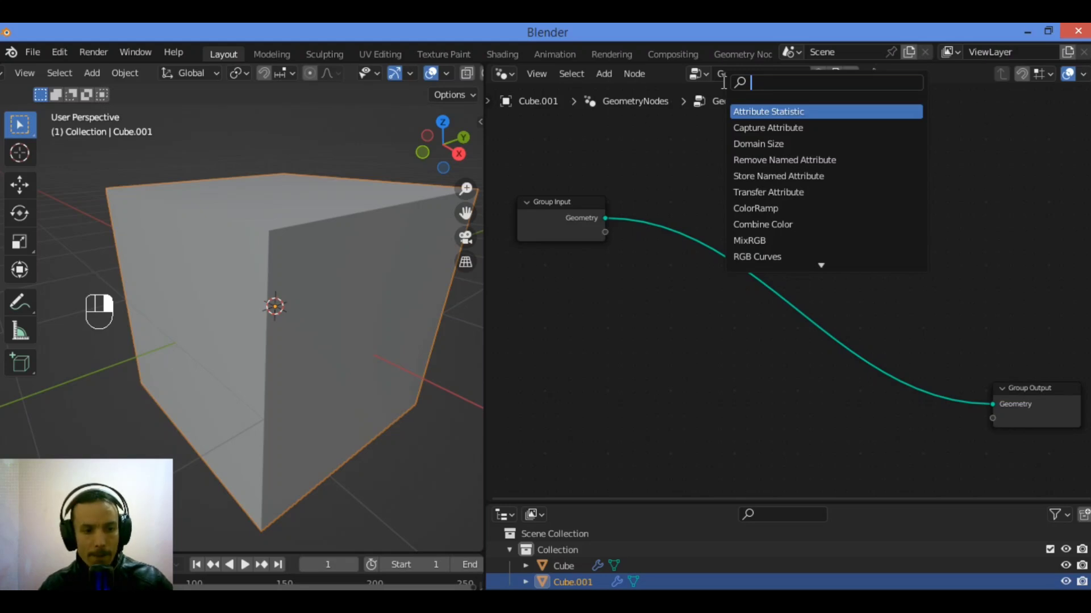
text(capt)
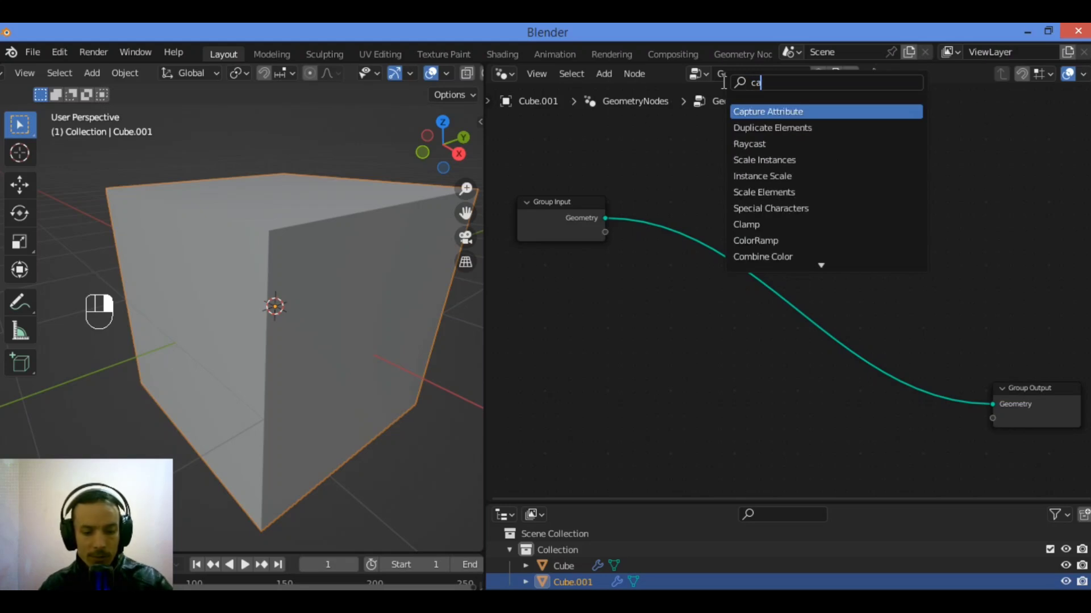
click(799, 111)
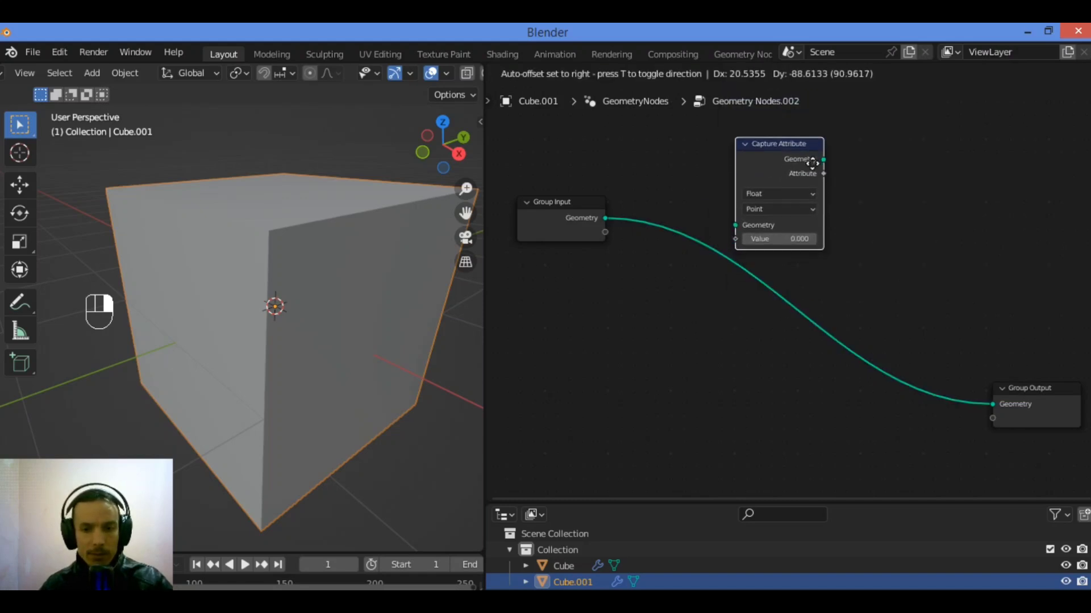
click(802, 163)
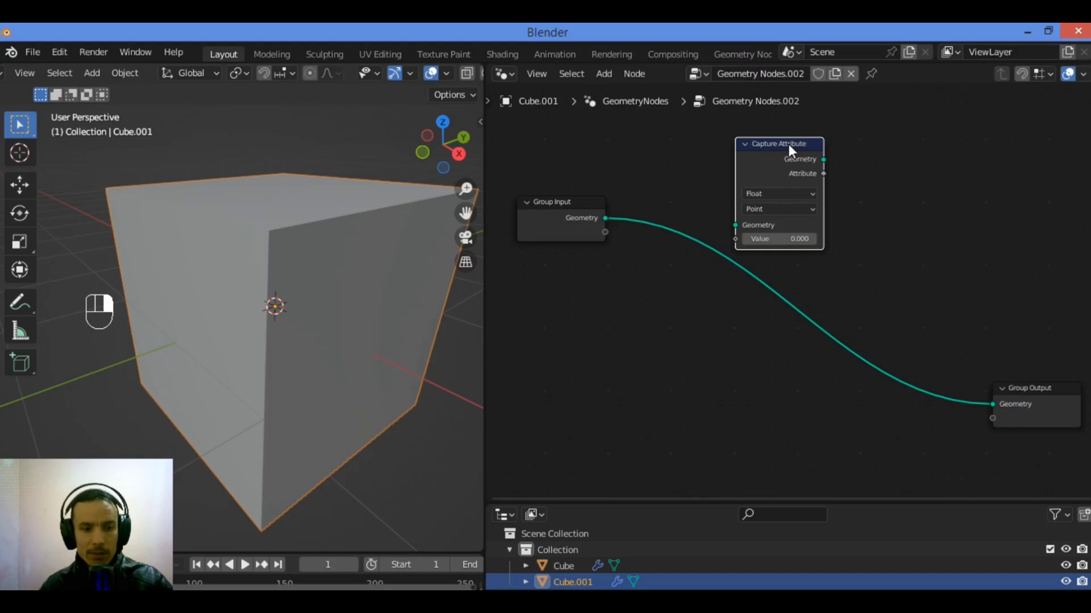
drag(789, 141, 719, 213)
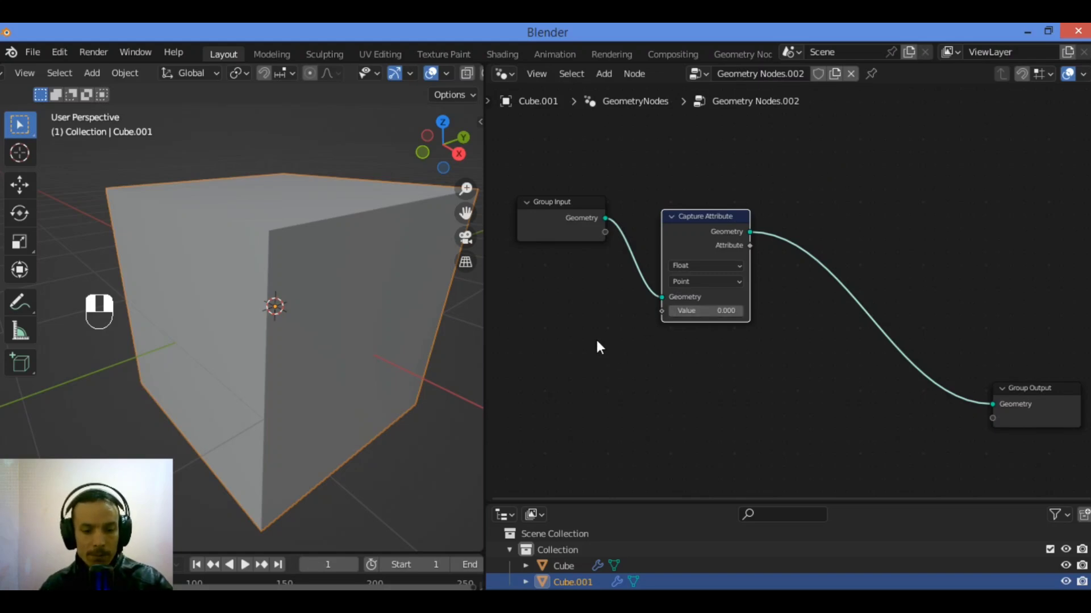
Add a Normal node below Group Input and connect its output to the Value input of Capture Attribute
key(shift+a)
click(568, 263)
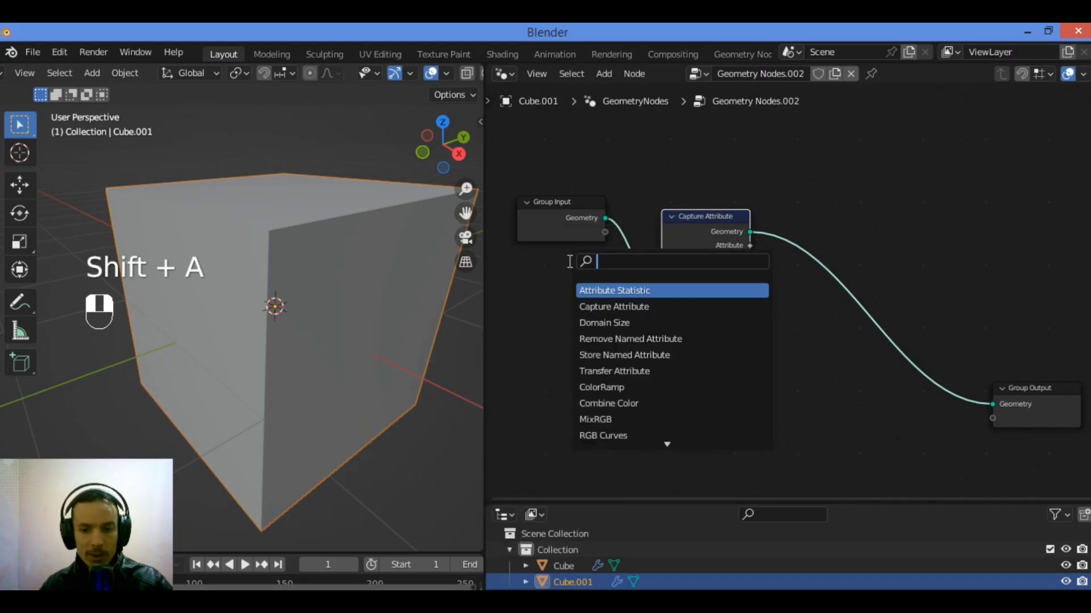
text(no)
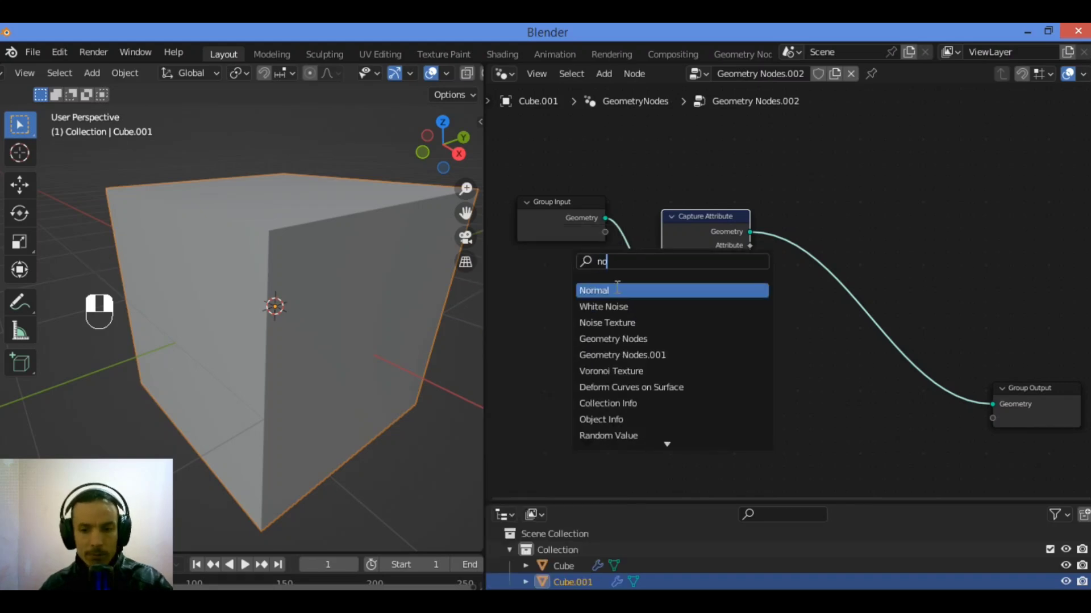
key(Return)
click(562, 386)
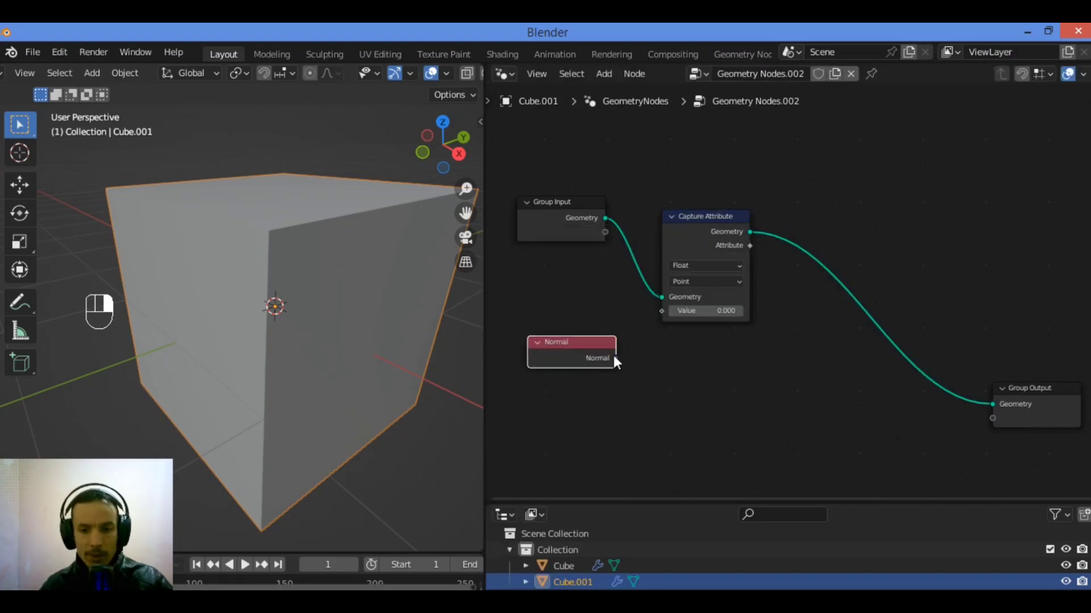
drag(615, 358, 661, 311)
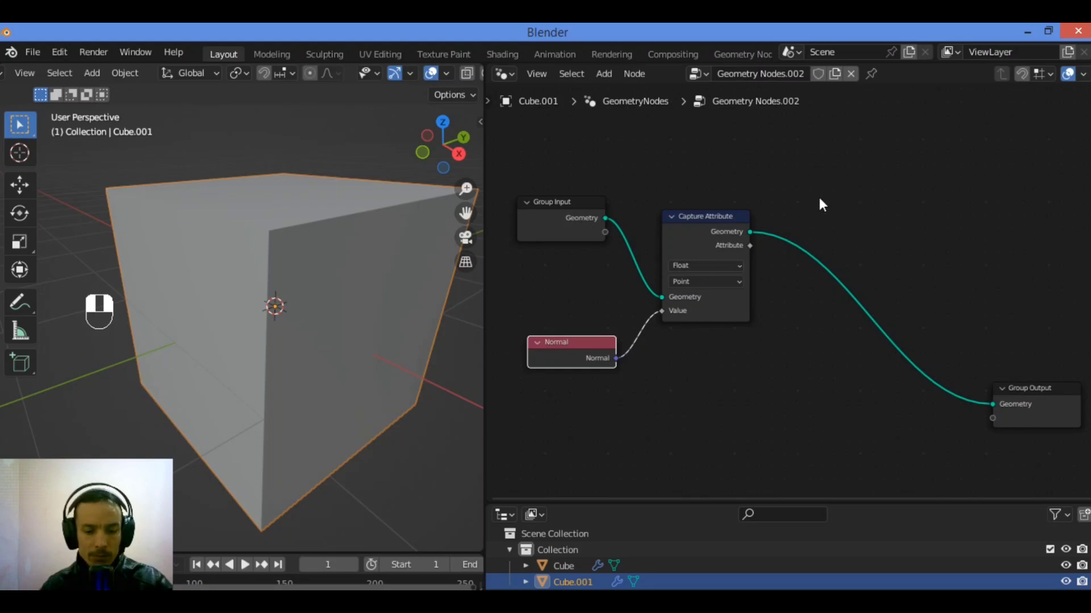
Set the Capture Attribute data type to Vector and reconnect the Normal output to its Value input
key(shift)
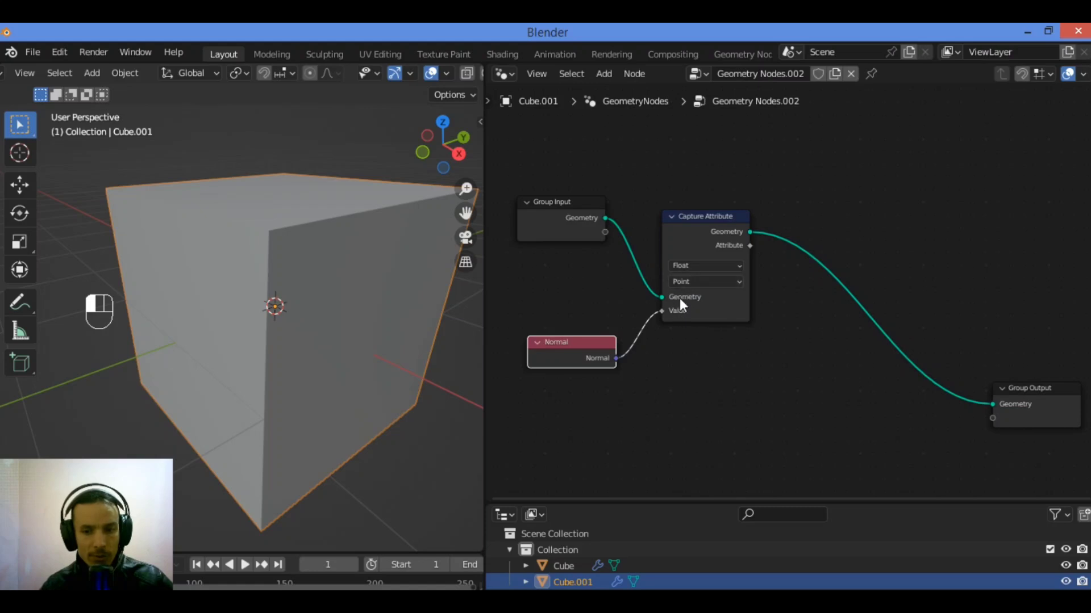
scroll(665, 230, up, 1)
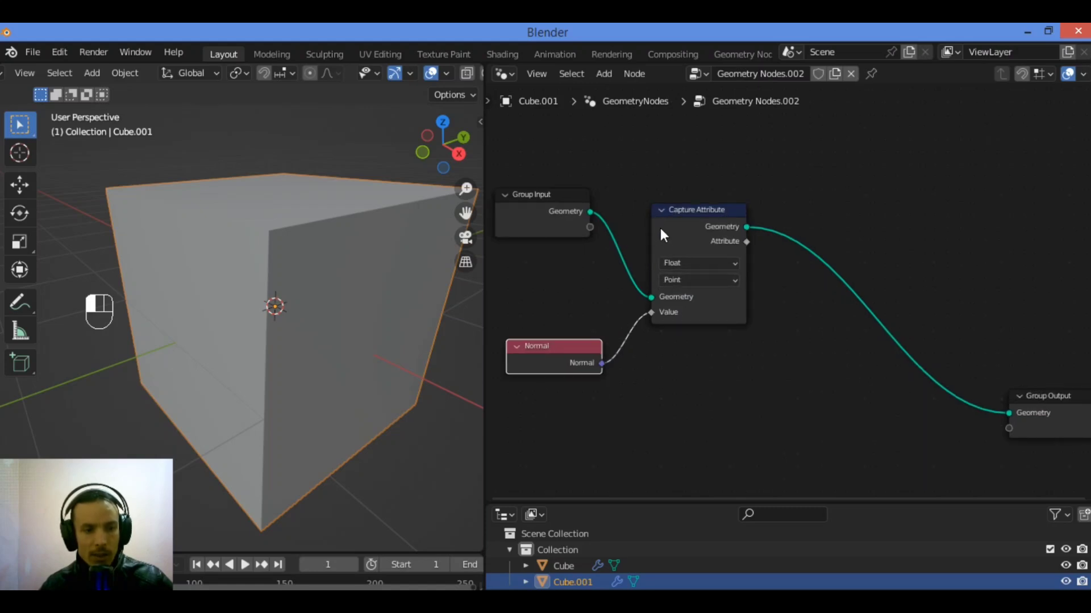
click(717, 261)
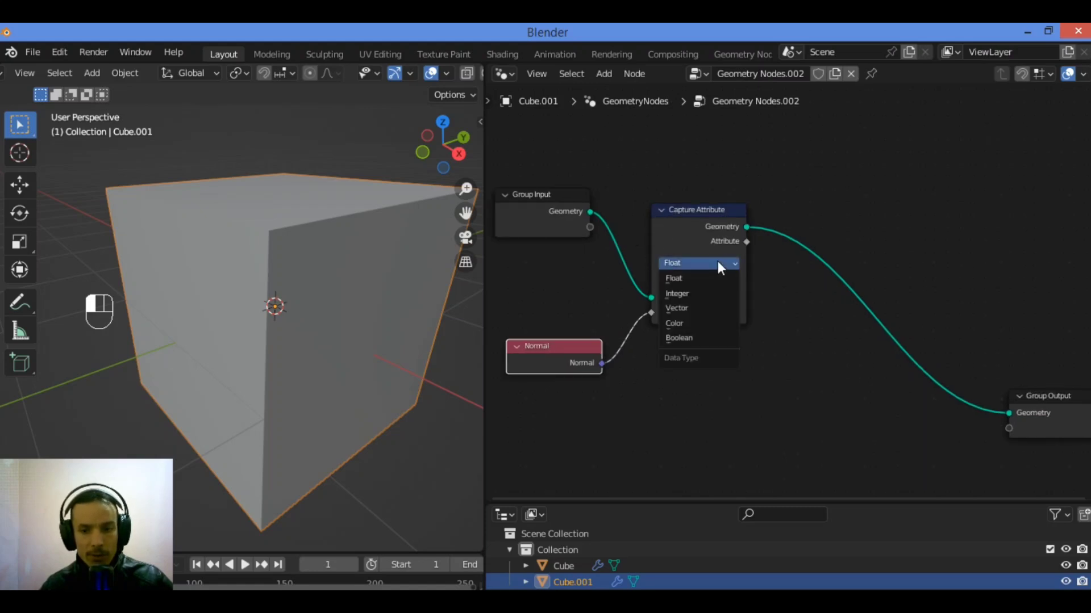
click(711, 305)
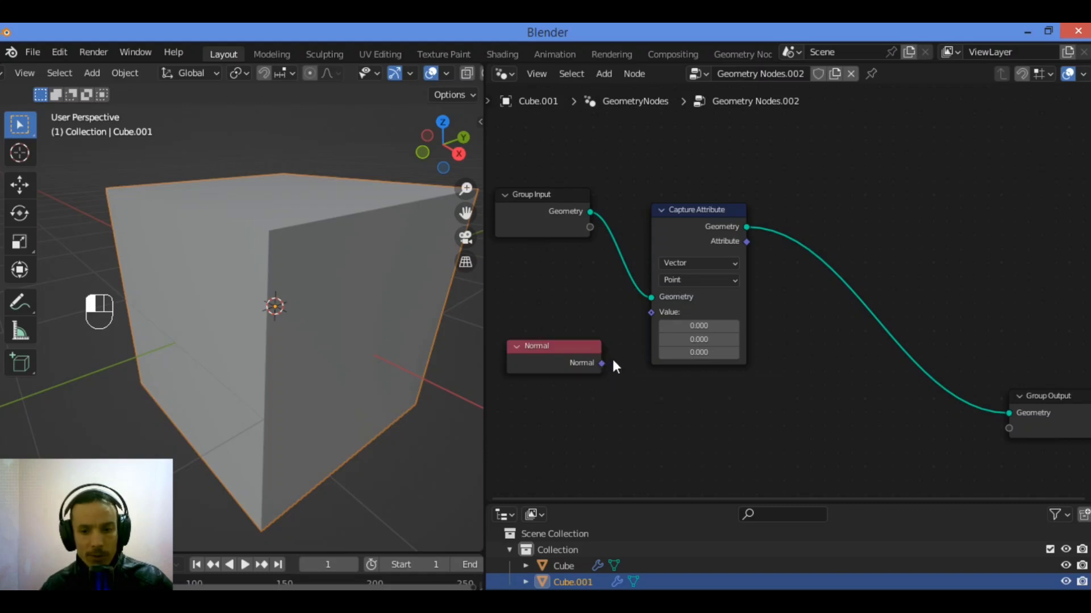
drag(602, 361, 652, 311)
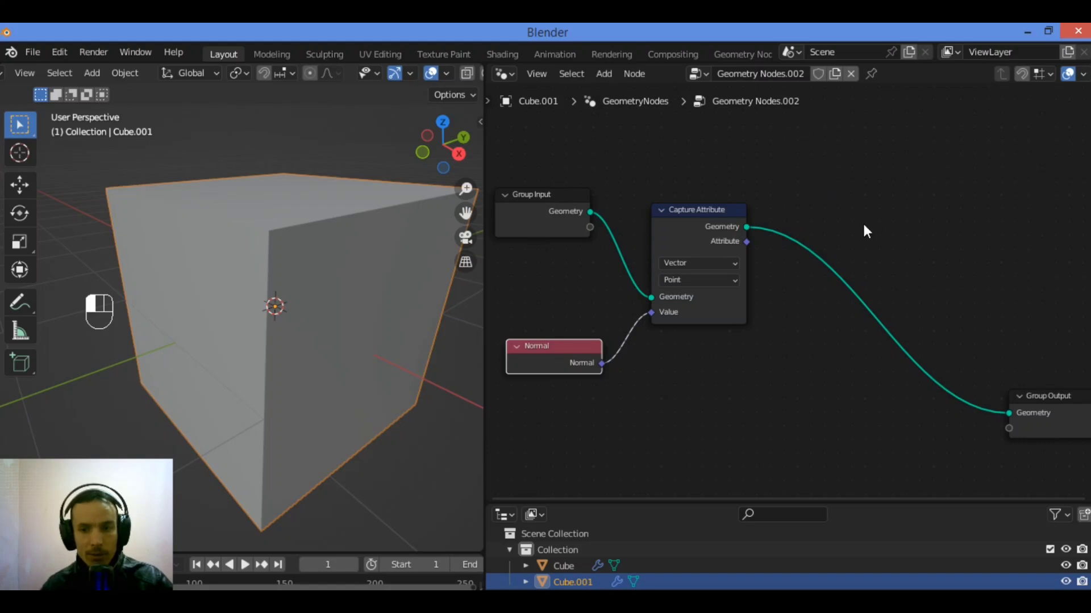
Add a Distribute Points on Faces node on the link between Capture Attribute and Group Output
key(shift+a)
click(839, 223)
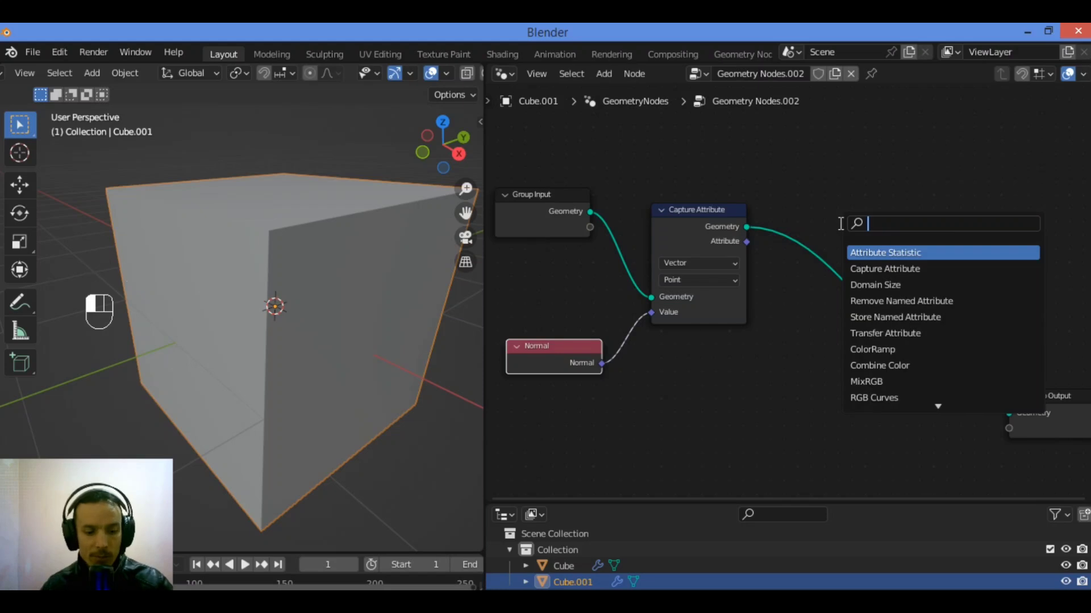
text(di)
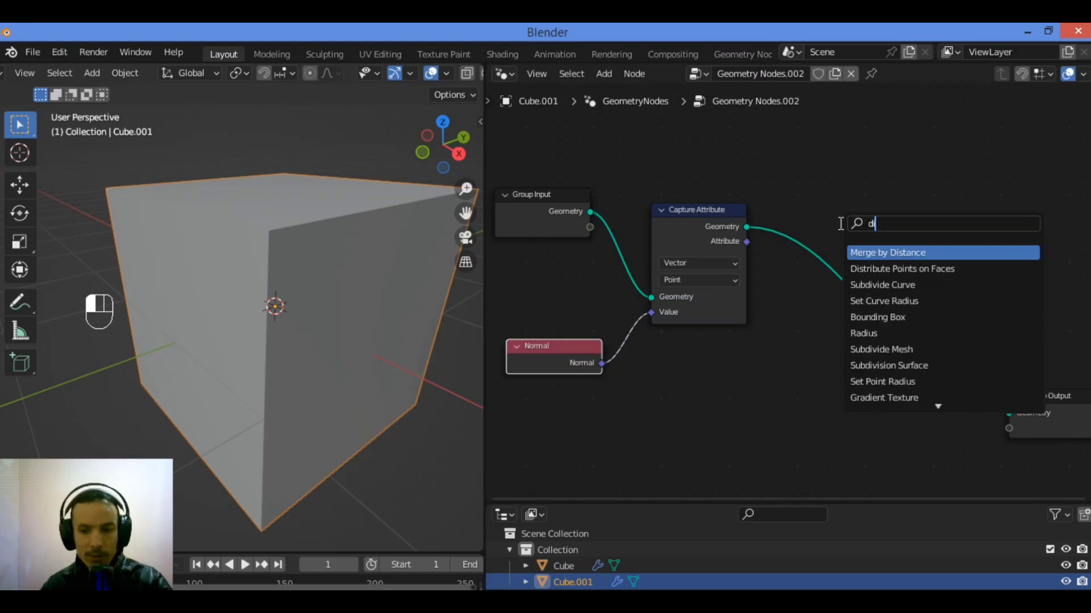
text(str)
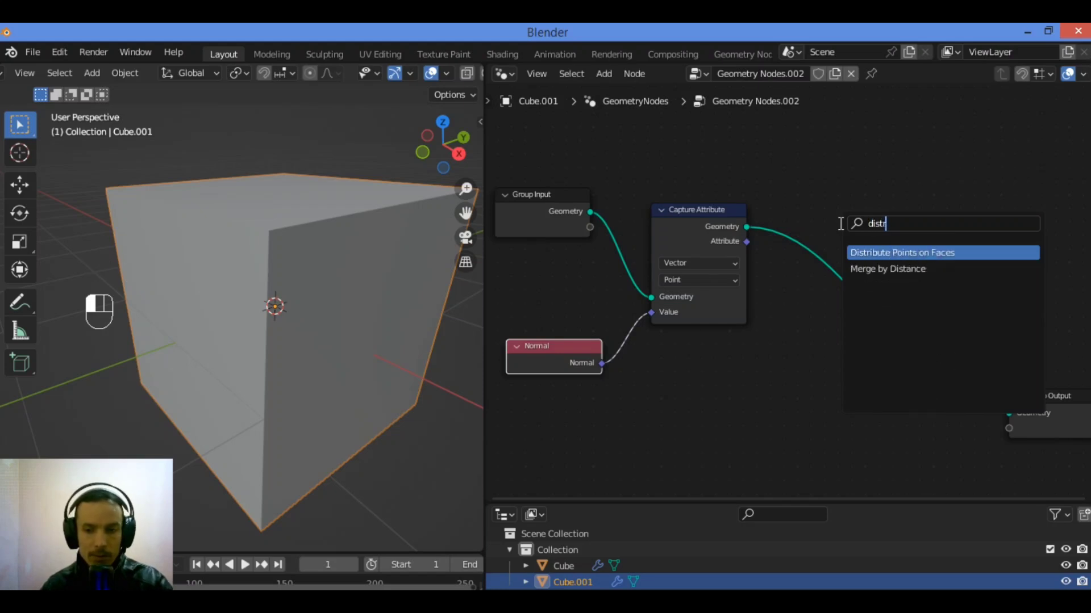
click(931, 251)
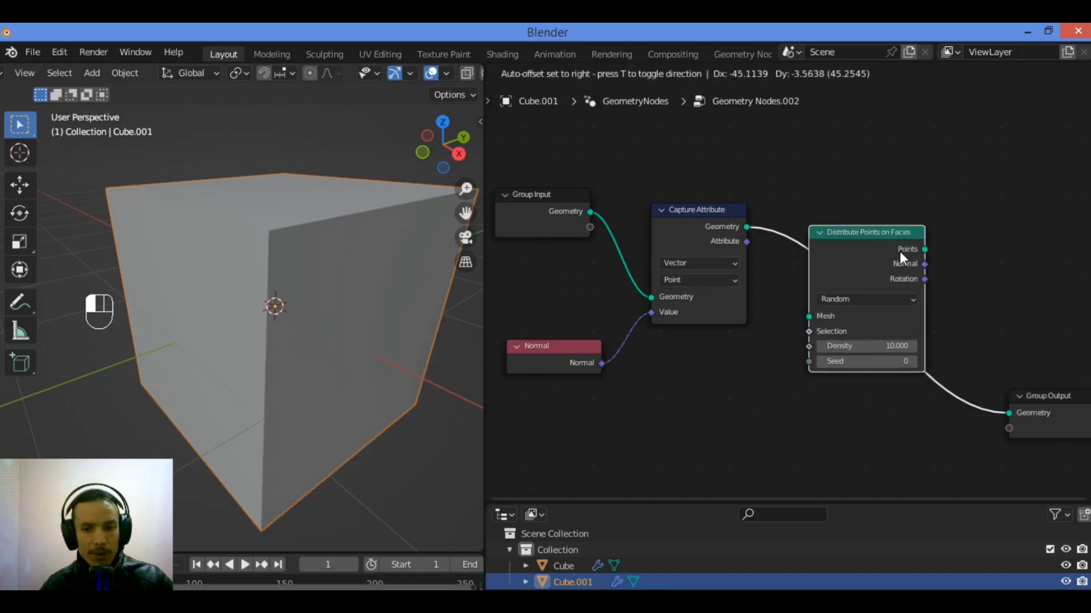
click(899, 251)
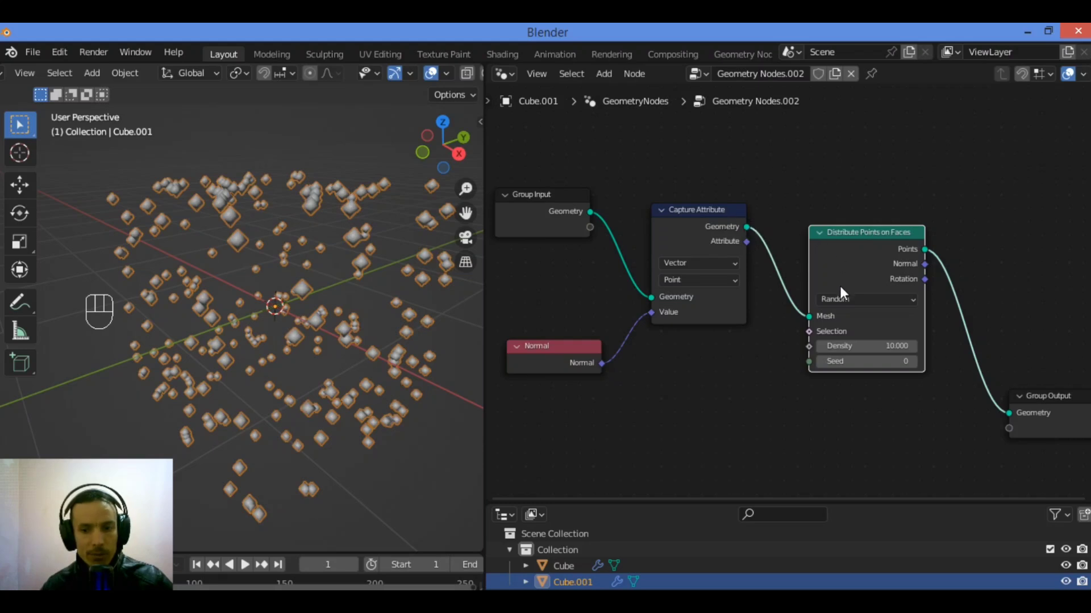
mouse_move(809, 318)
mouse_down()
mouse_move(791, 315)
mouse_move(807, 319)
mouse_up()
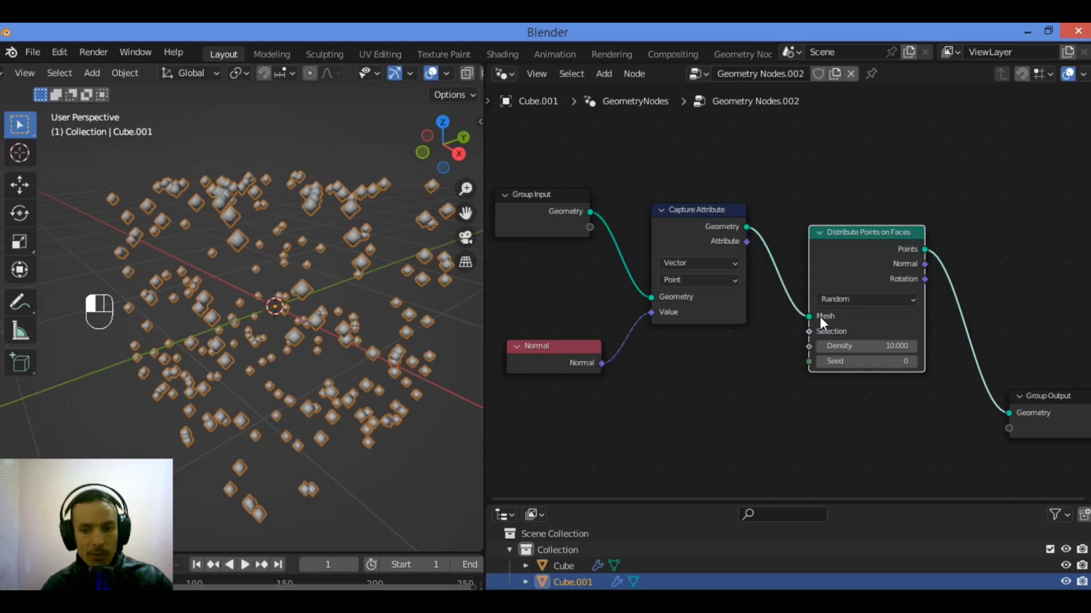
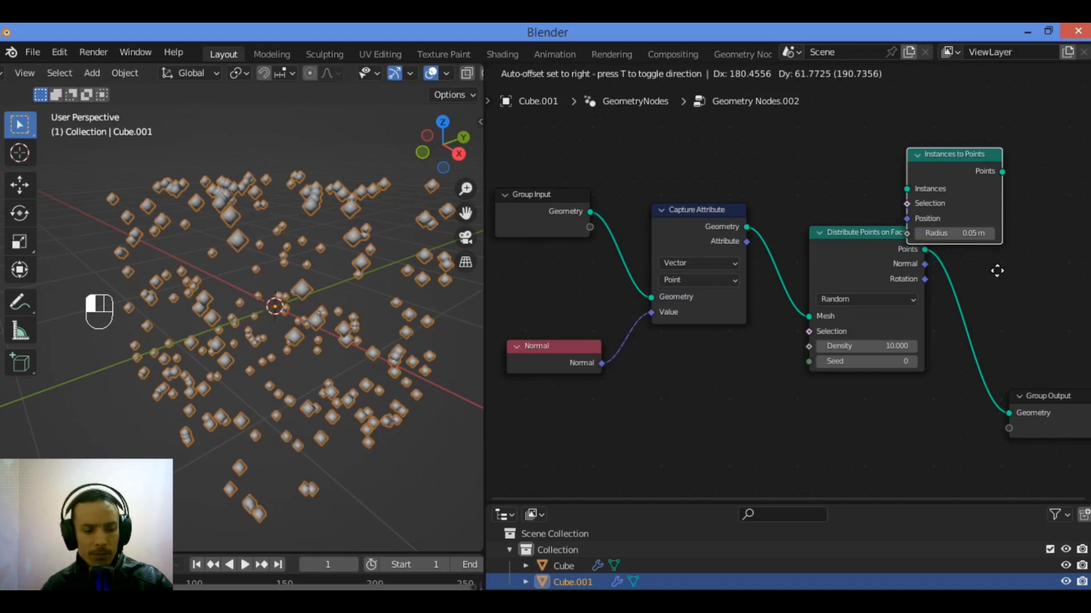
Insert the Instances to Points node between Distribute Points on Faces and Group Output, and reposition Group Output after it
drag(997, 271, 1016, 392)
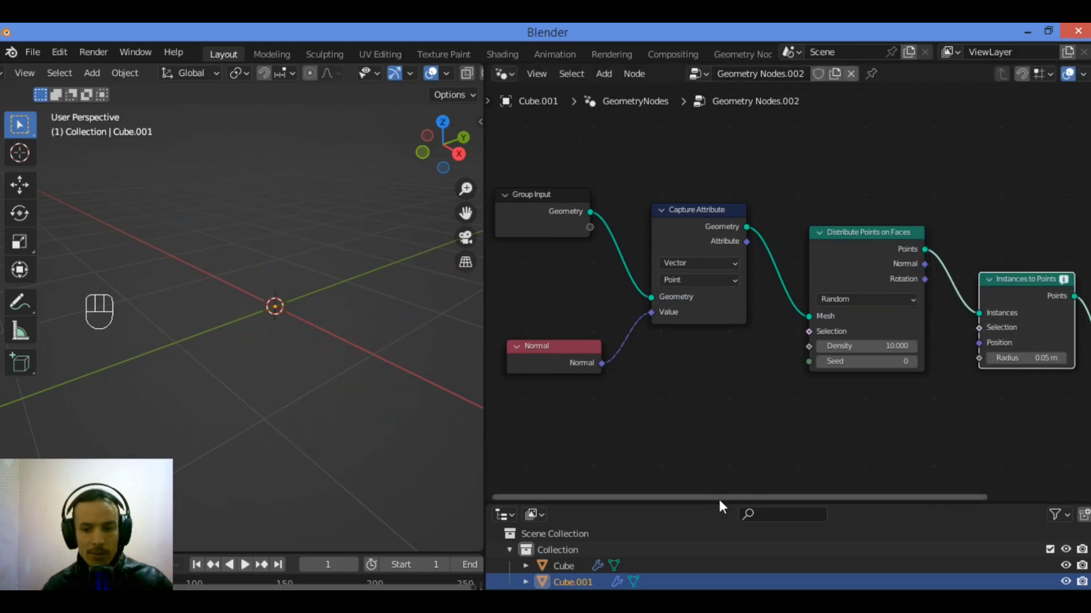
drag(717, 497, 929, 487)
drag(910, 398, 978, 344)
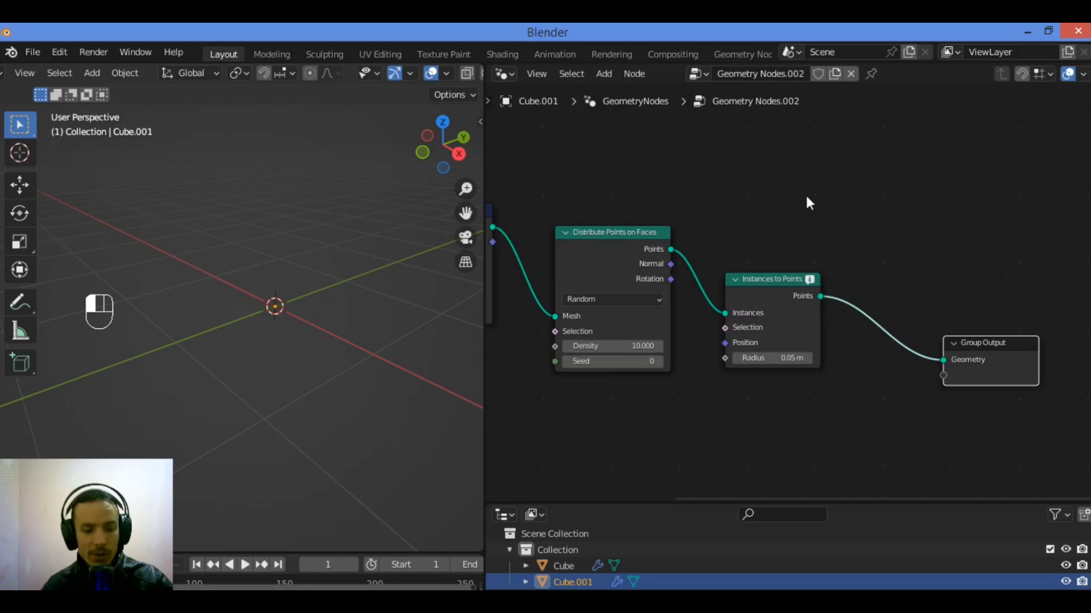
Add an Object Info node and place it below the Capture Attribute node
key(shift+a)
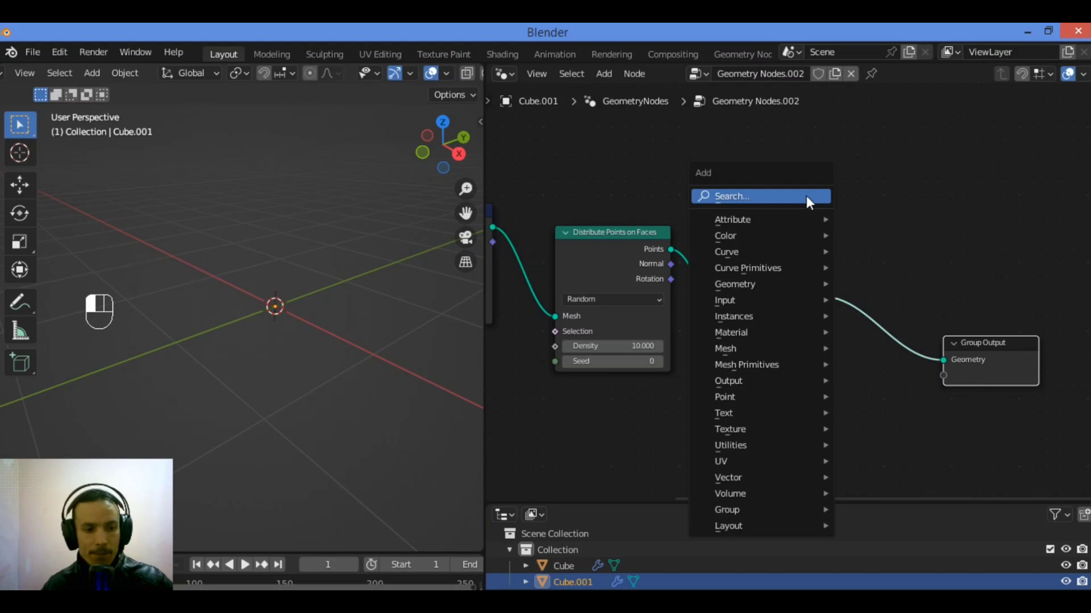
click(806, 195)
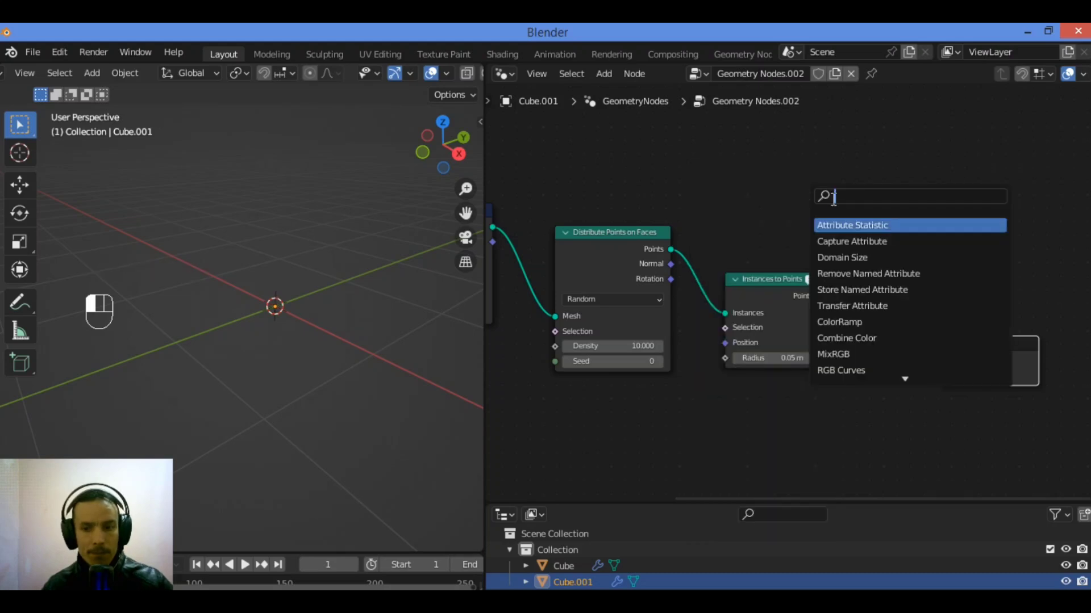
text(inf)
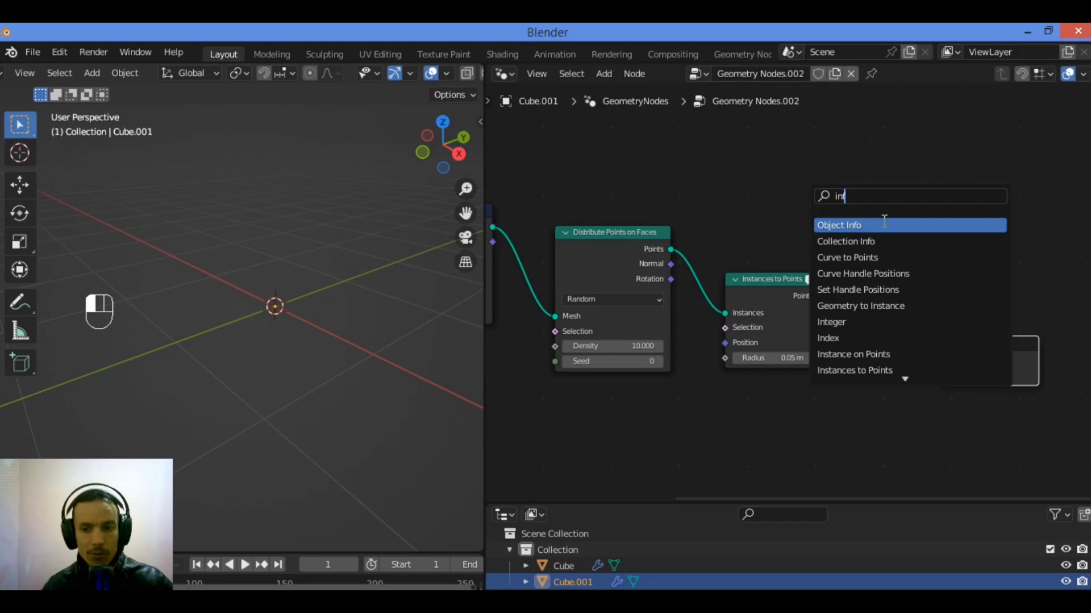
click(880, 225)
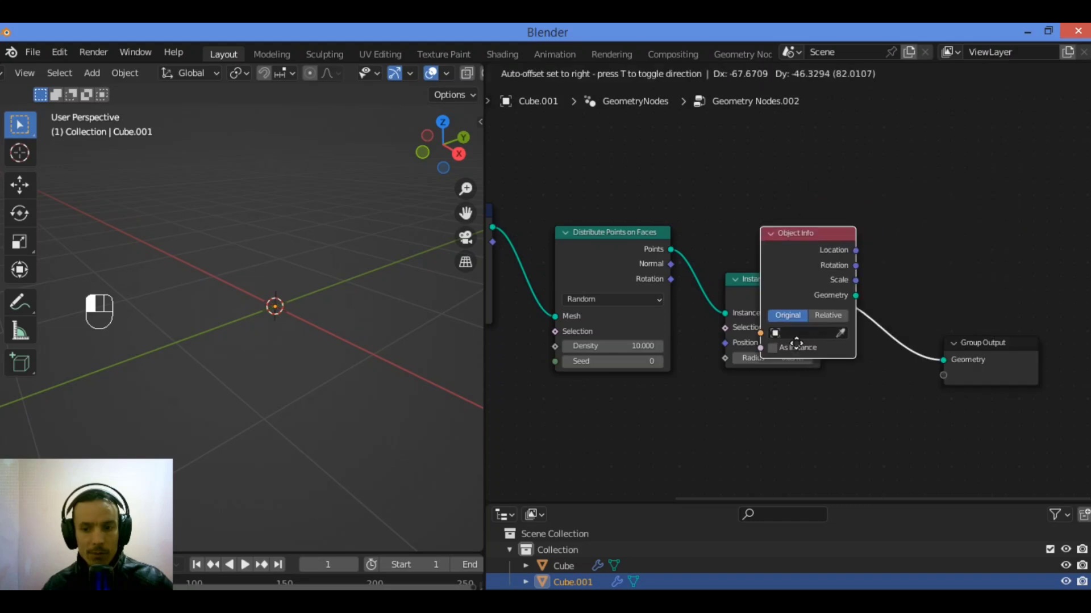
click(605, 435)
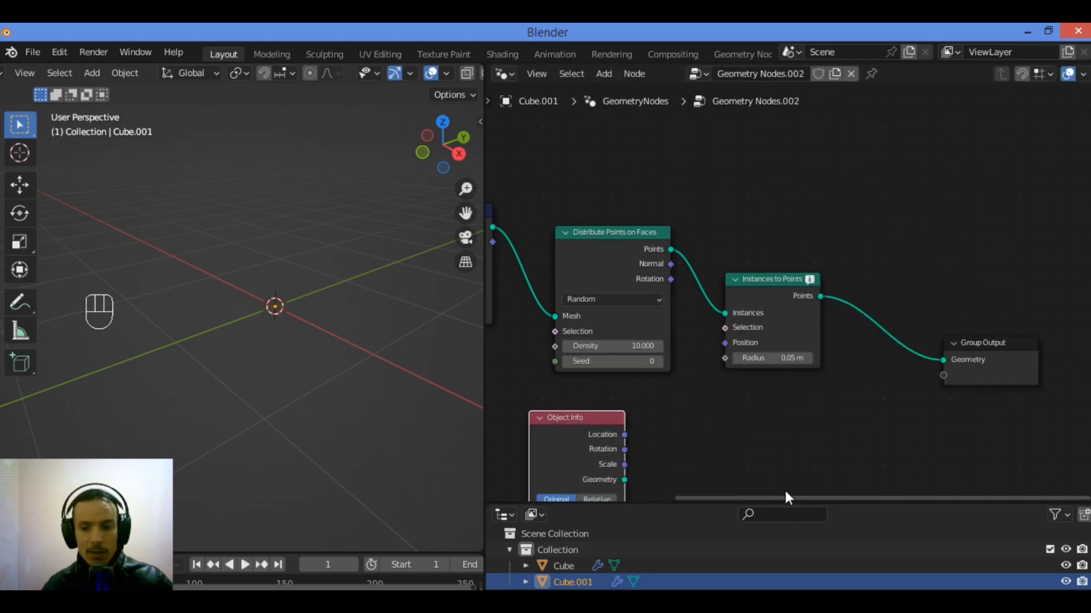
drag(784, 495, 597, 498)
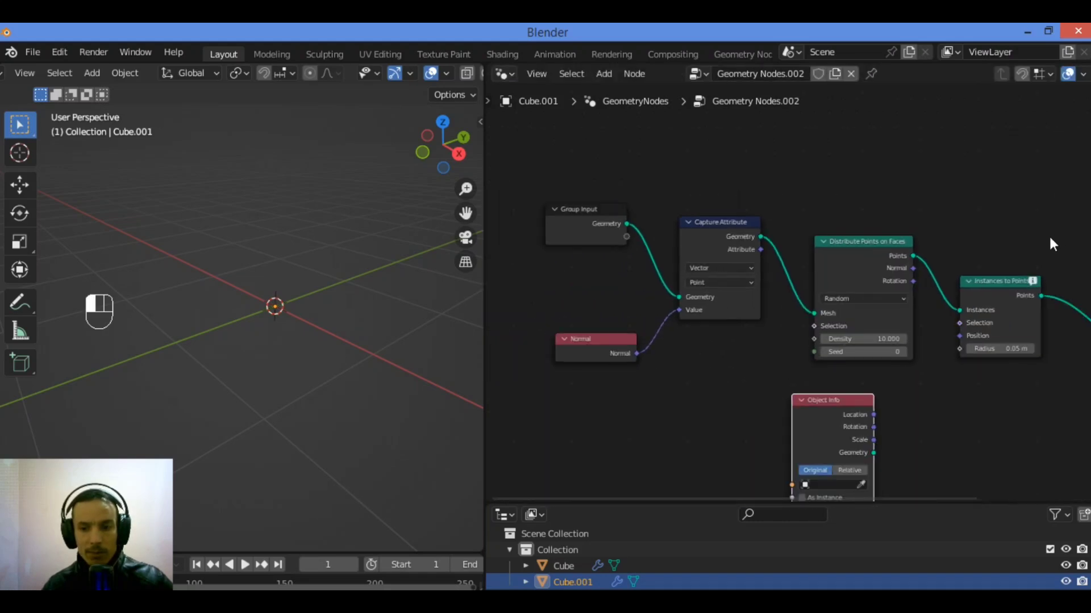
scroll(1049, 234, down, 1)
middle_drag(1007, 442, 1007, 336)
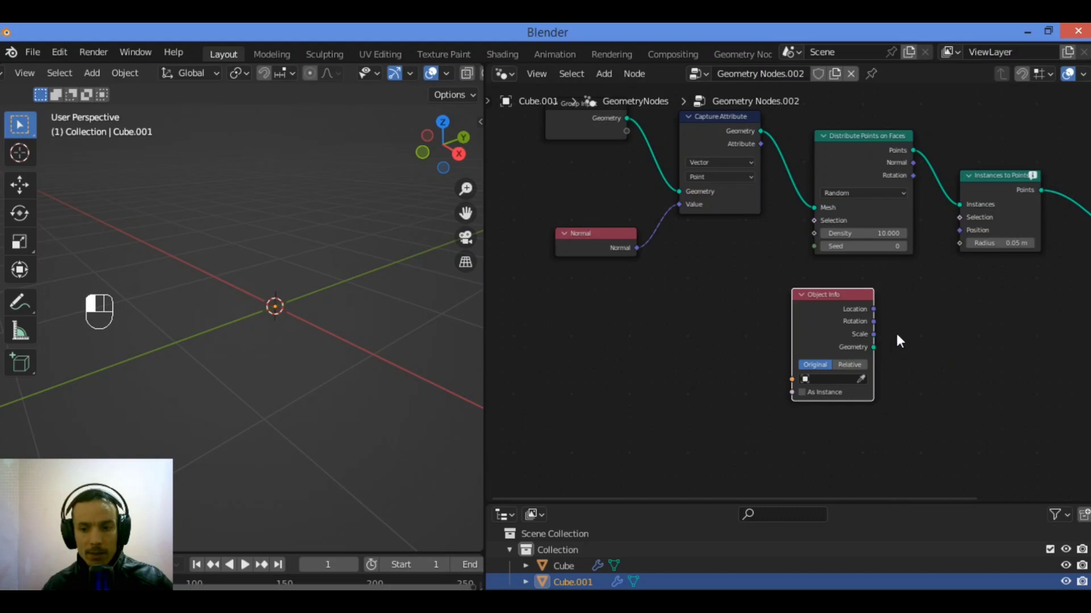
drag(833, 304, 713, 324)
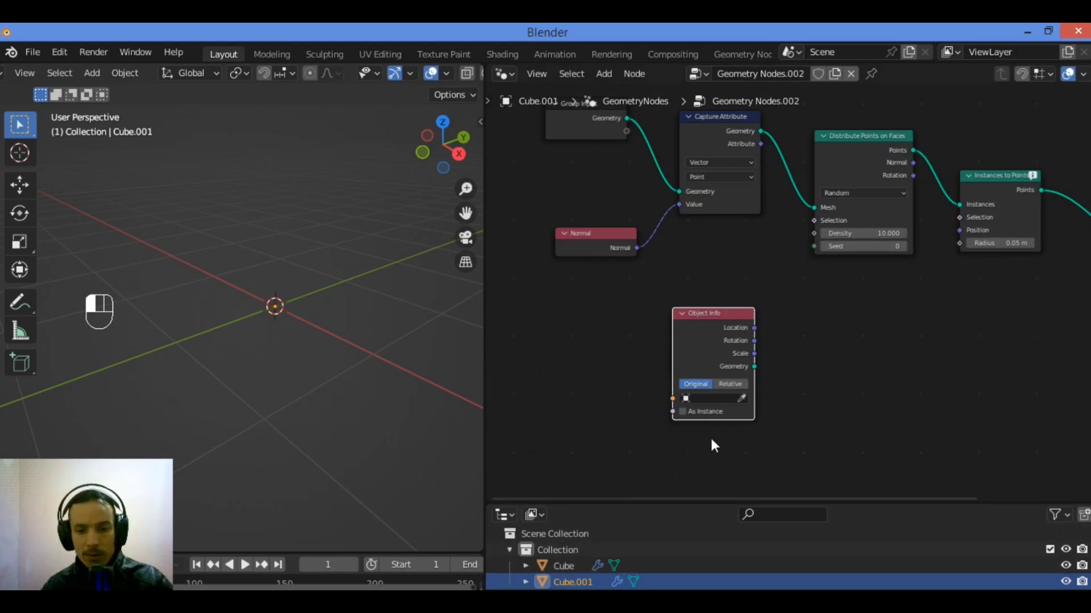
Enlarge the outliner area and add an Object Info node below and before Distribute Points on Faces
drag(695, 501, 699, 476)
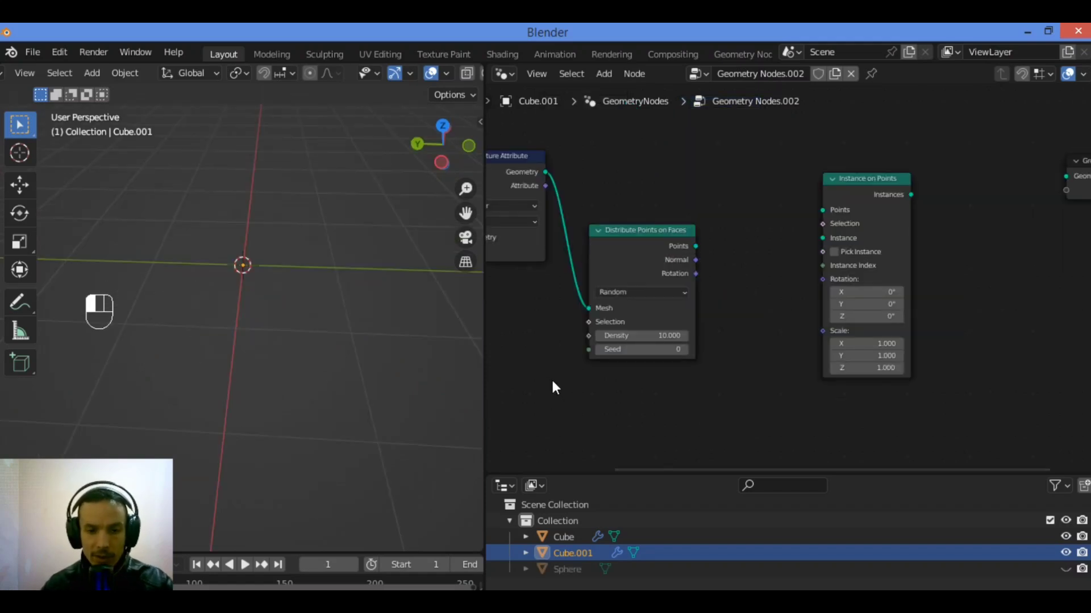
key(shift+a)
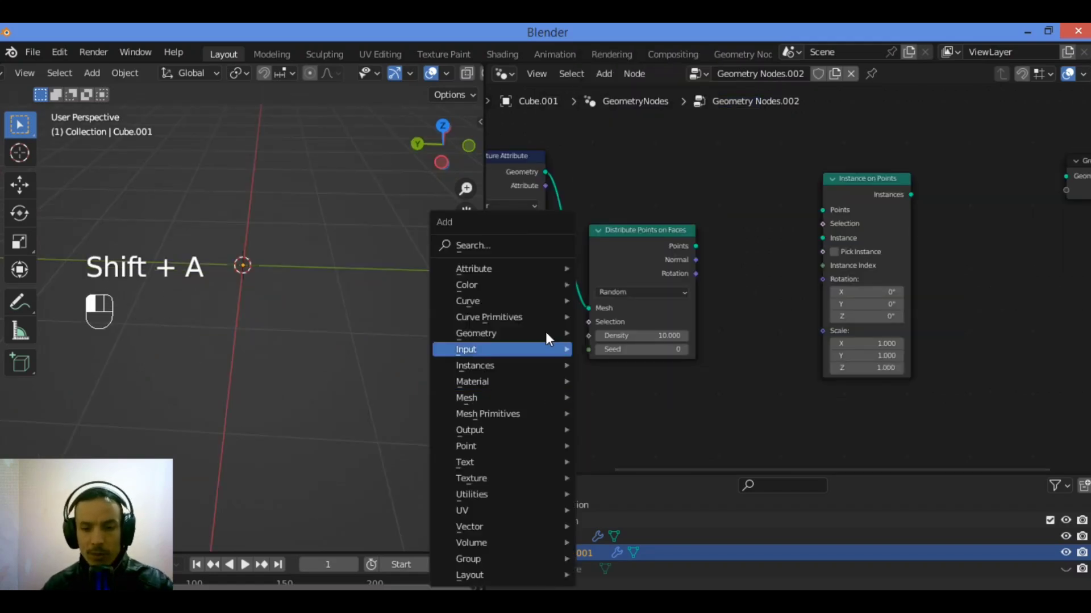
click(522, 237)
text(obj)
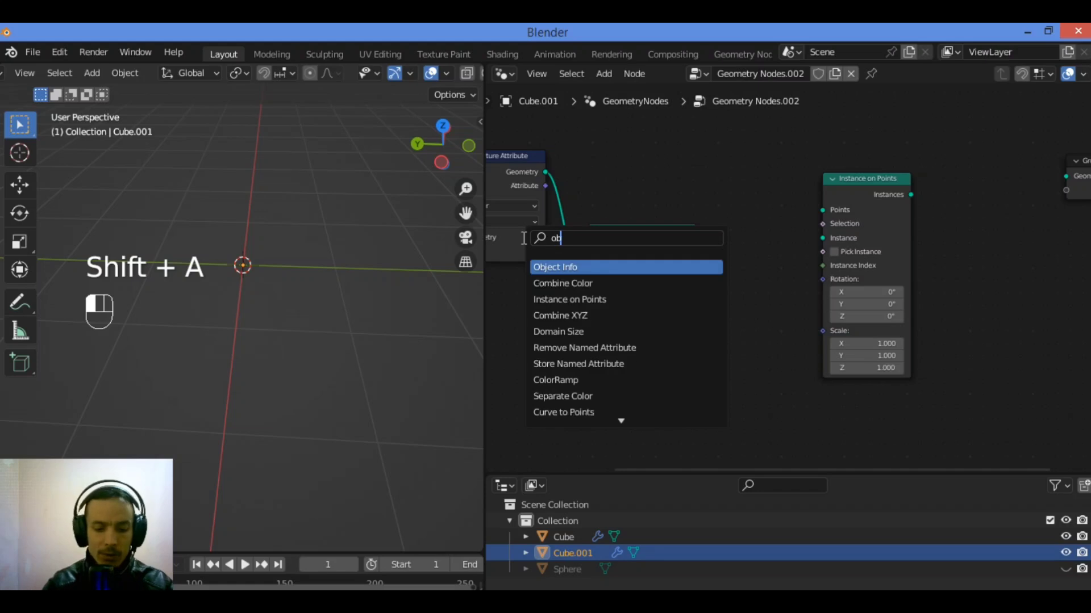
click(622, 267)
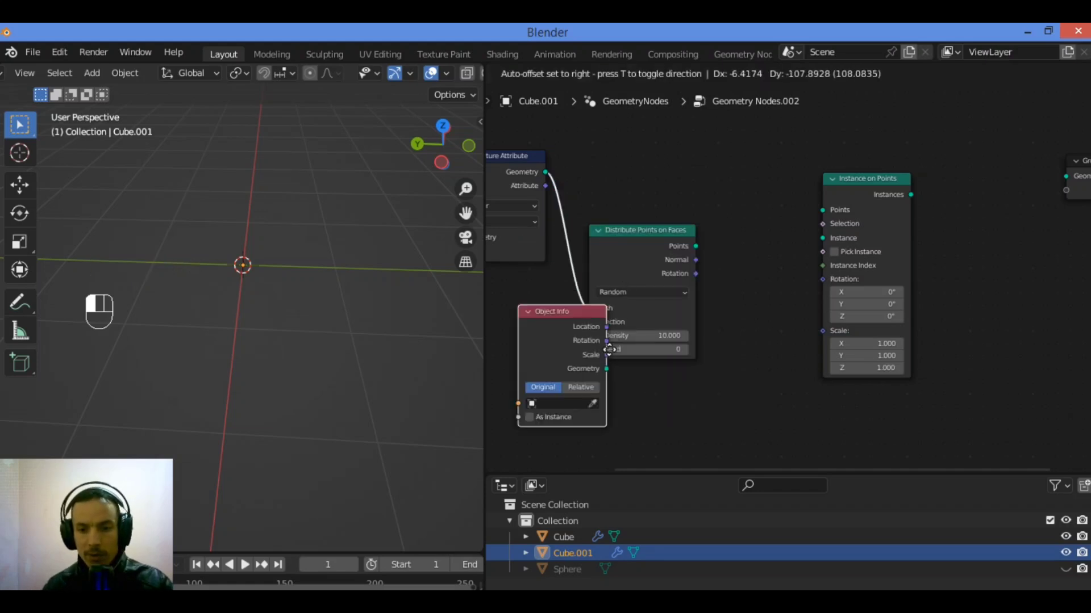
click(565, 402)
click(639, 224)
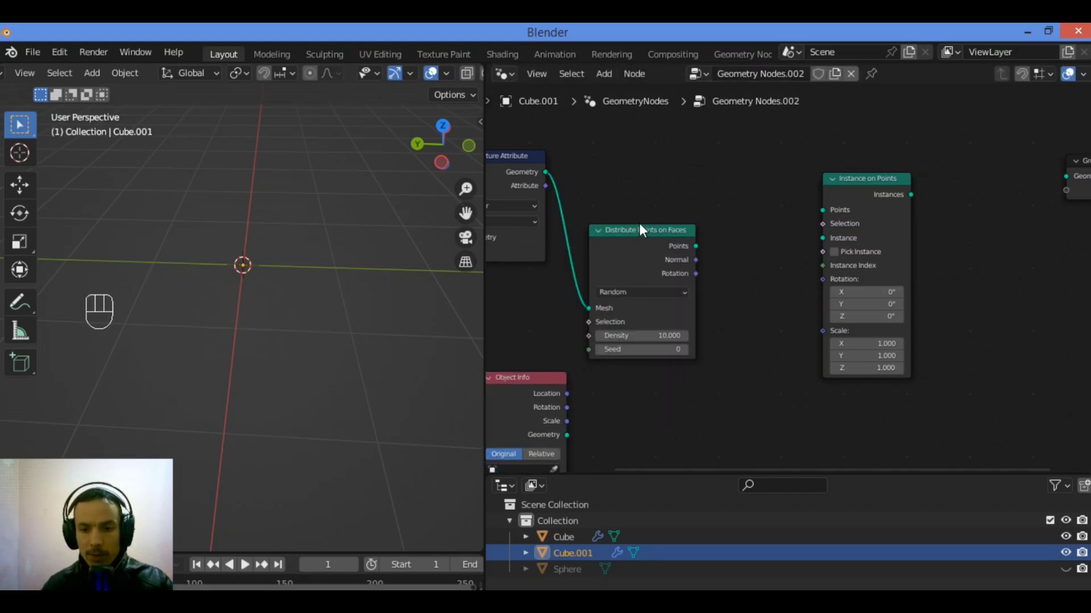
Connect Object Info Geometry to the Instance input and Distribute Points on Faces Points to the Points input of Instance on Points
drag(567, 435, 586, 375)
key(Escape)
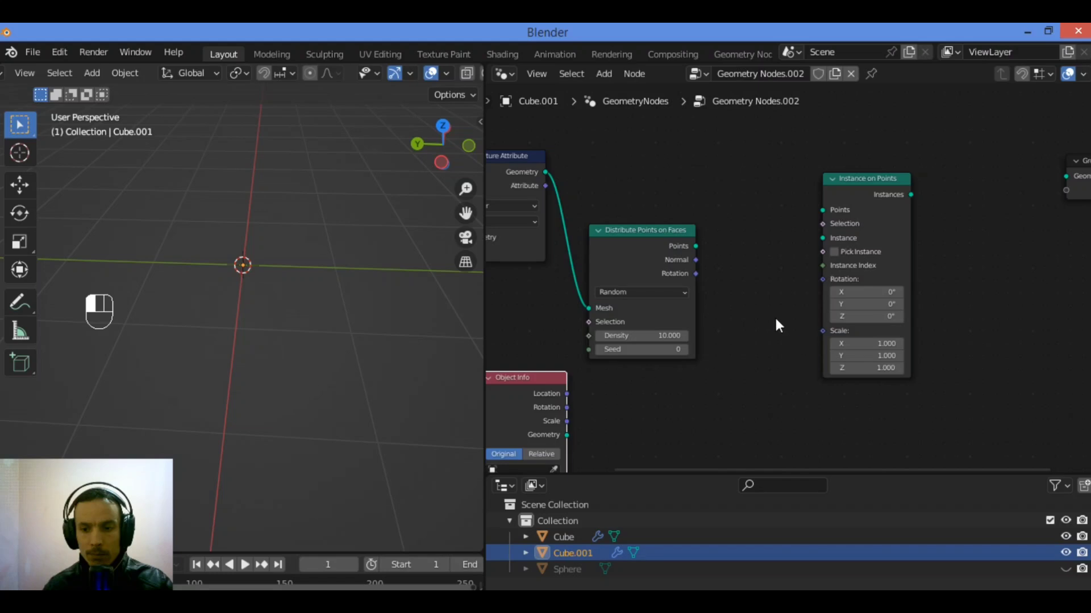
key(ctrl+shift+z)
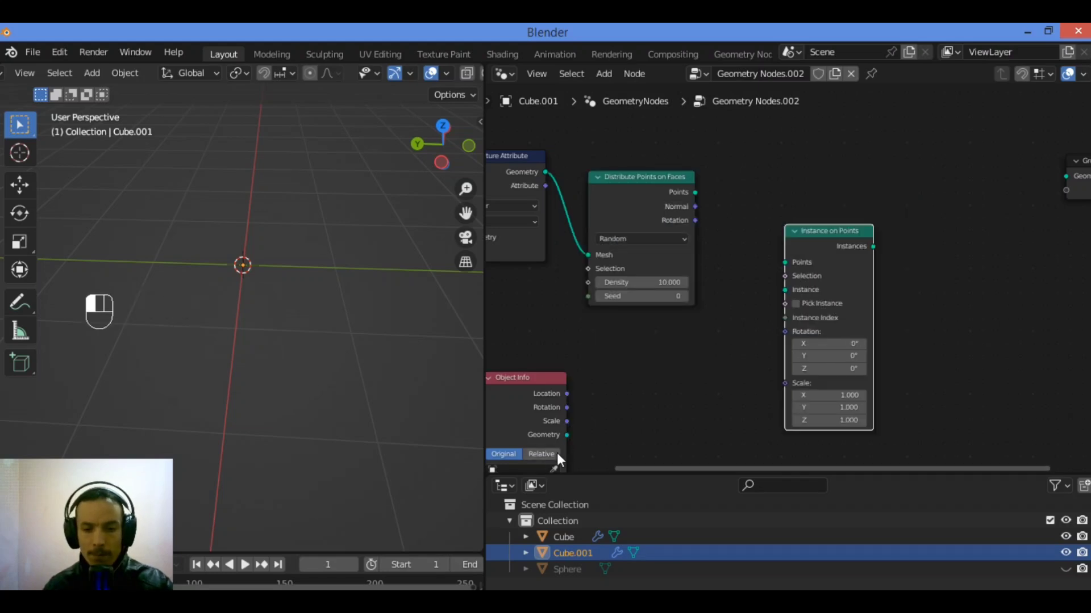
drag(566, 435, 785, 289)
drag(695, 193, 785, 263)
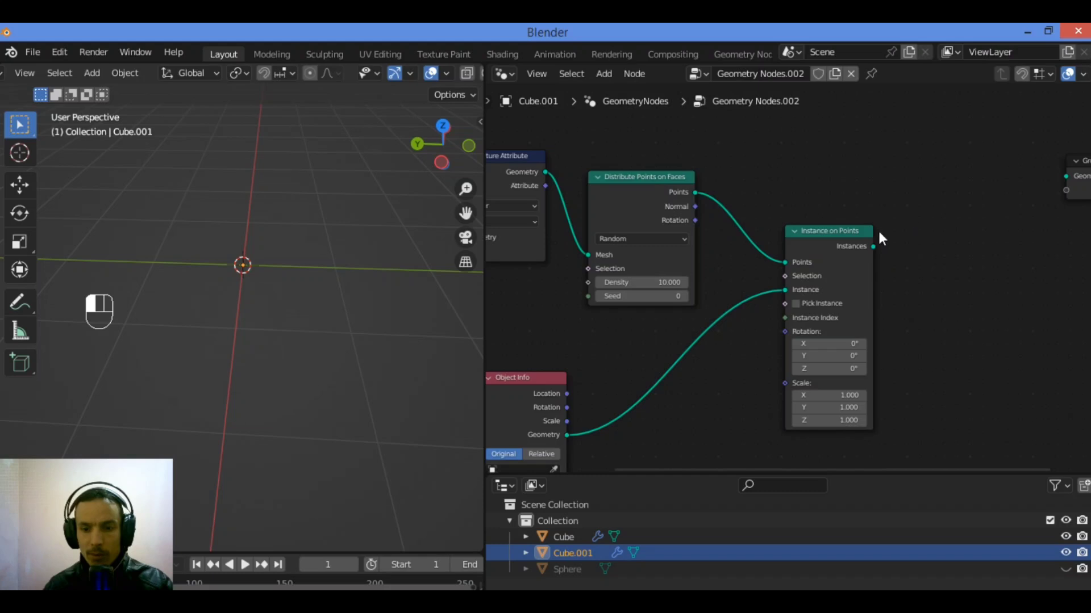
Add a Join Geometry node between Instance on Points and Group Output
key(shift+a)
click(748, 186)
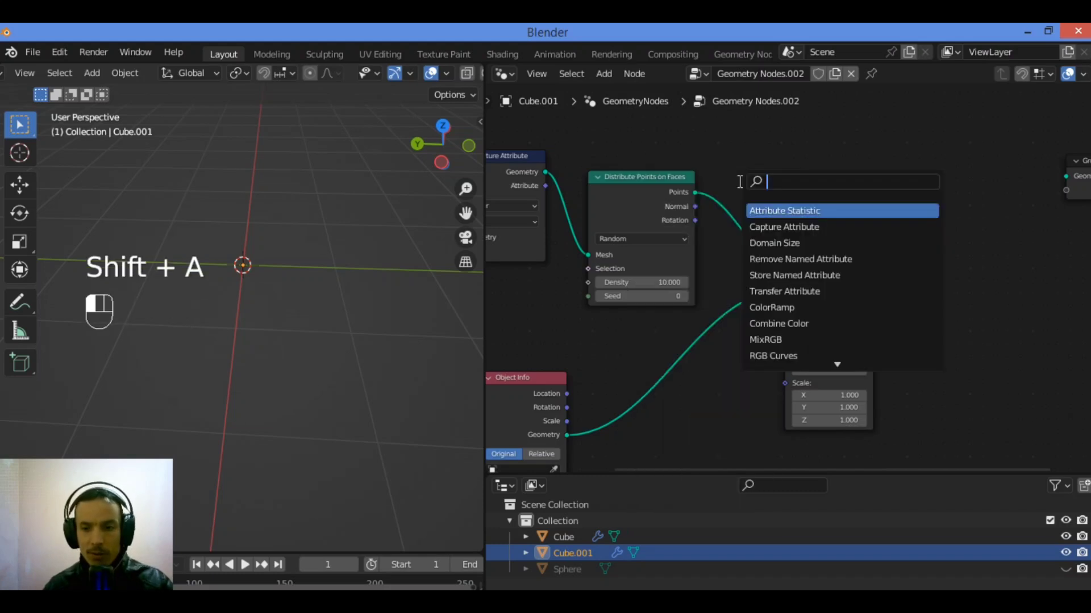
text(jo)
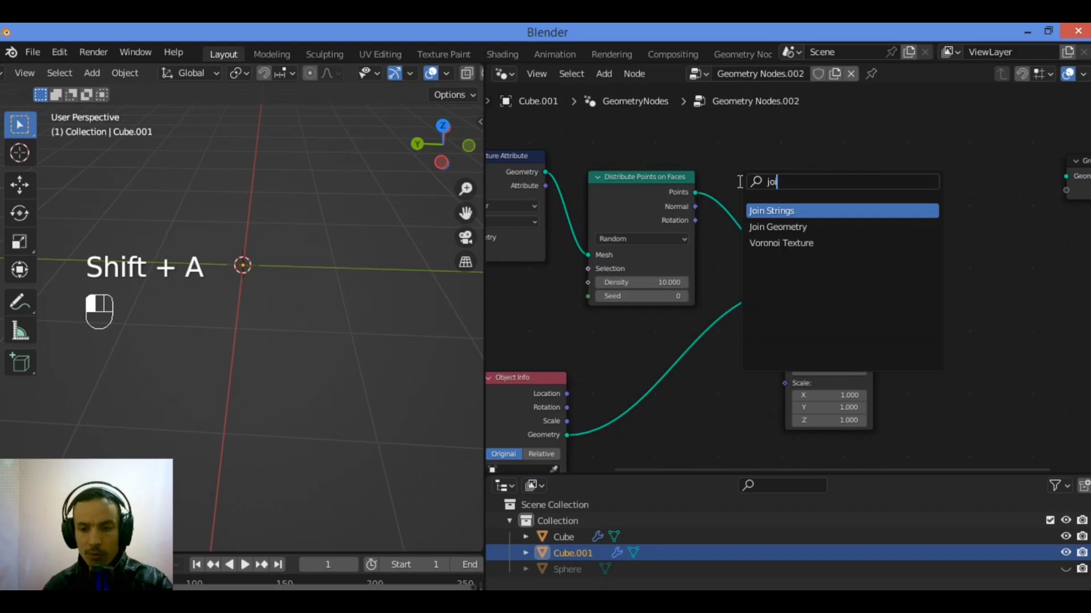
click(831, 227)
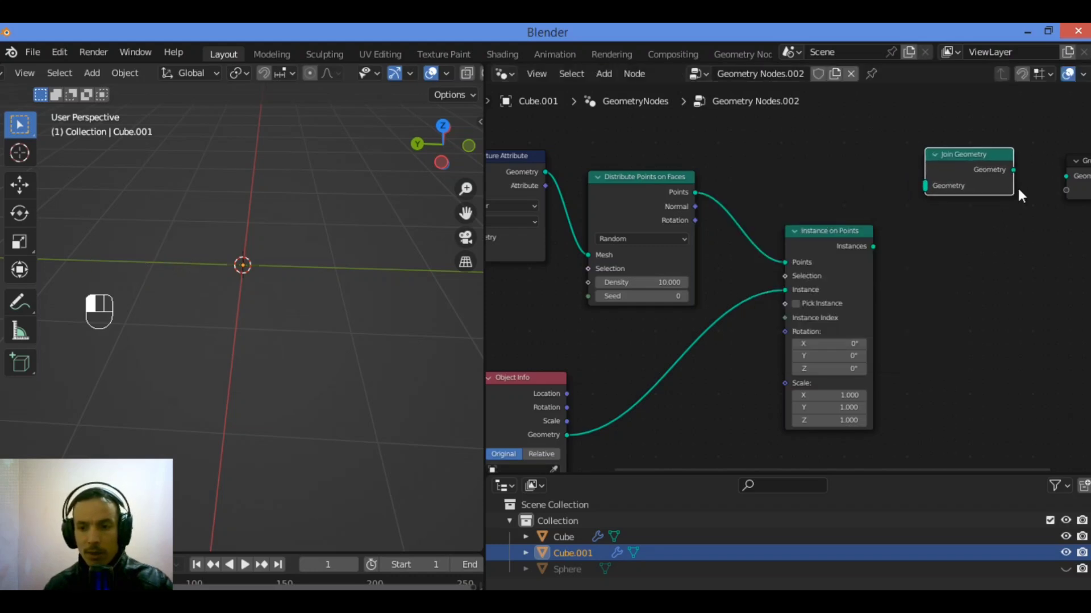
click(1017, 186)
Connect Group Input Geometry and Instance on Points Instances to Join Geometry, and link its output to Group Output
scroll(660, 243, down, 2)
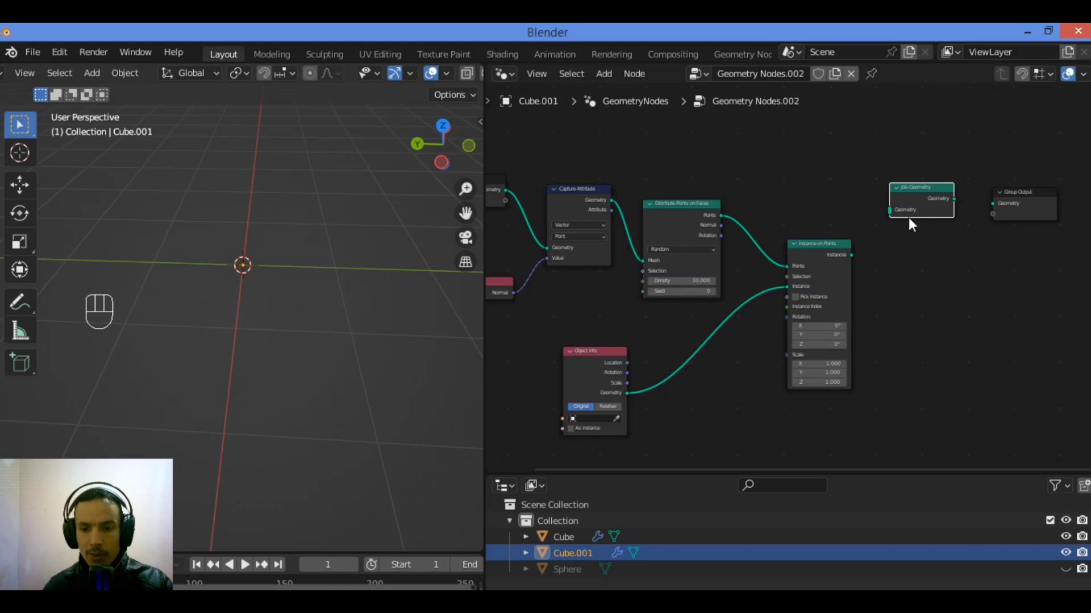
drag(506, 189, 1000, 218)
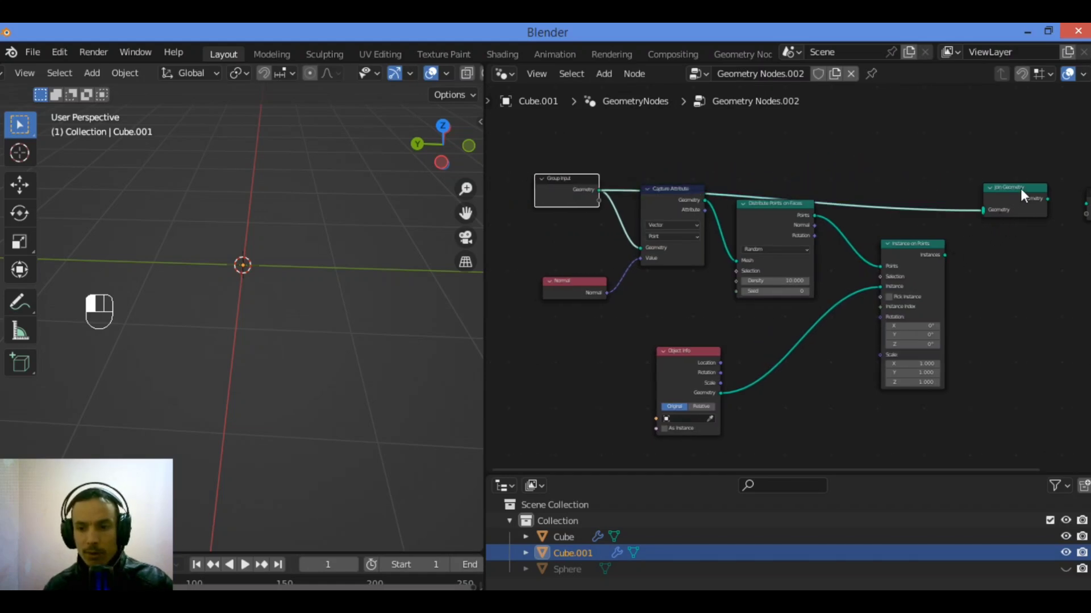
click(943, 253)
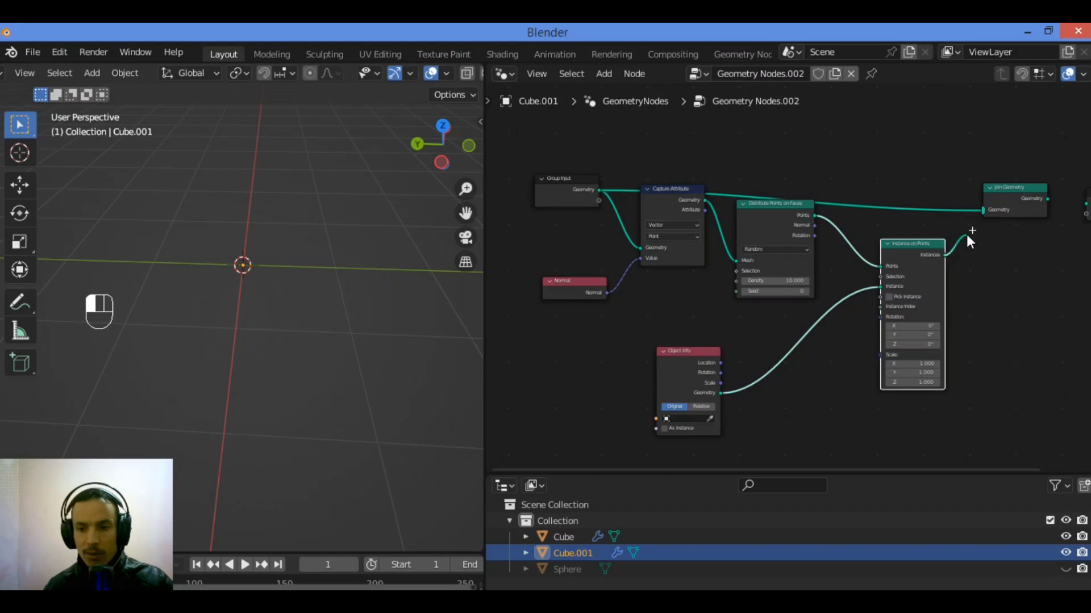
drag(973, 222, 979, 210)
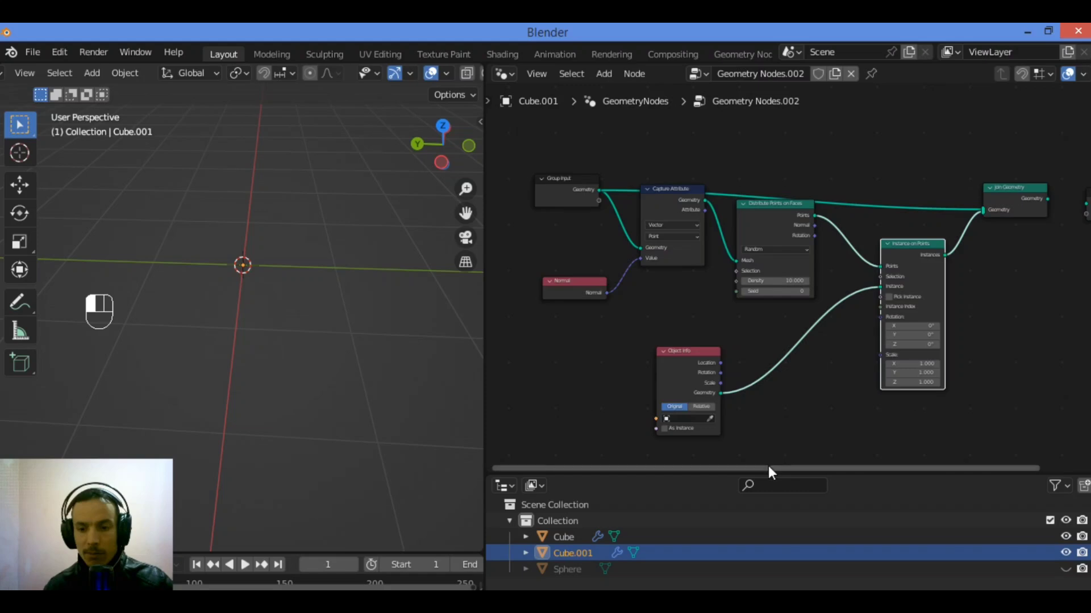
ctrl+scroll(870, 376, right, 3)
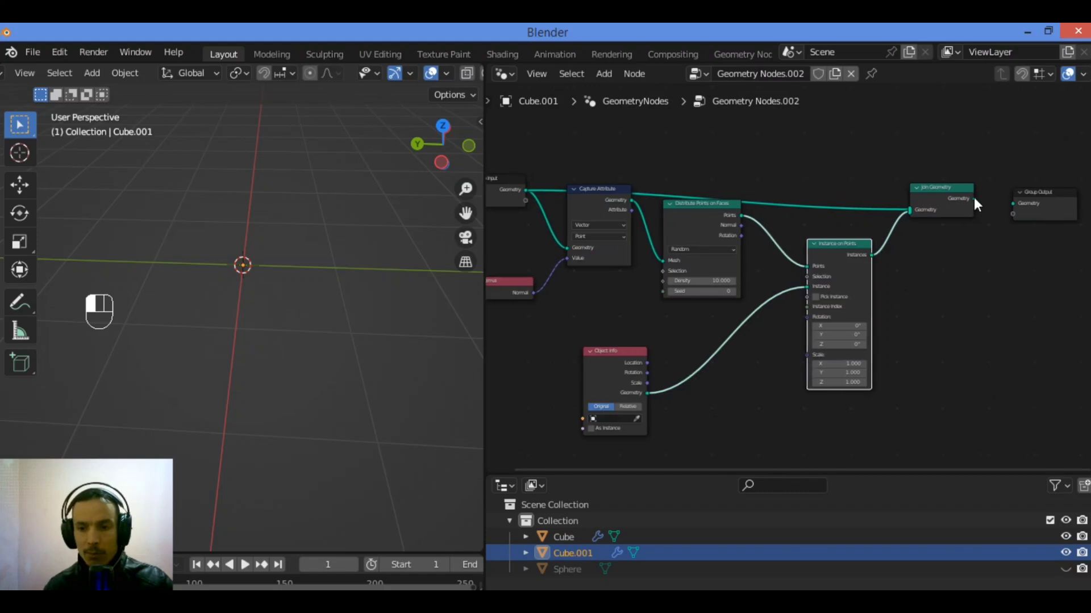
drag(974, 199, 1015, 207)
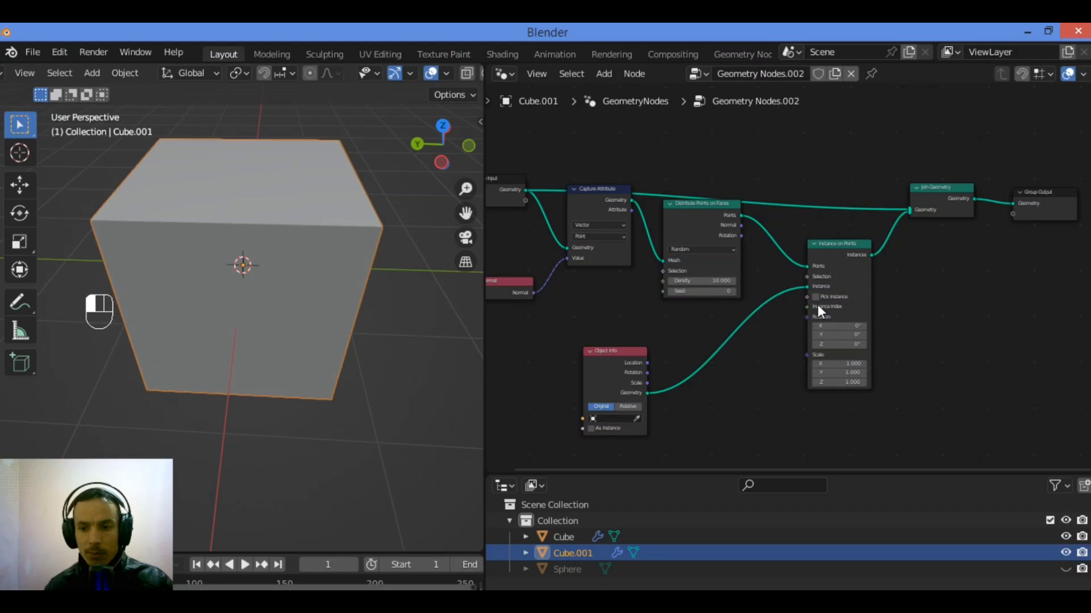
Reposition the Object Info node slightly and set its object to Sphere
click(615, 418)
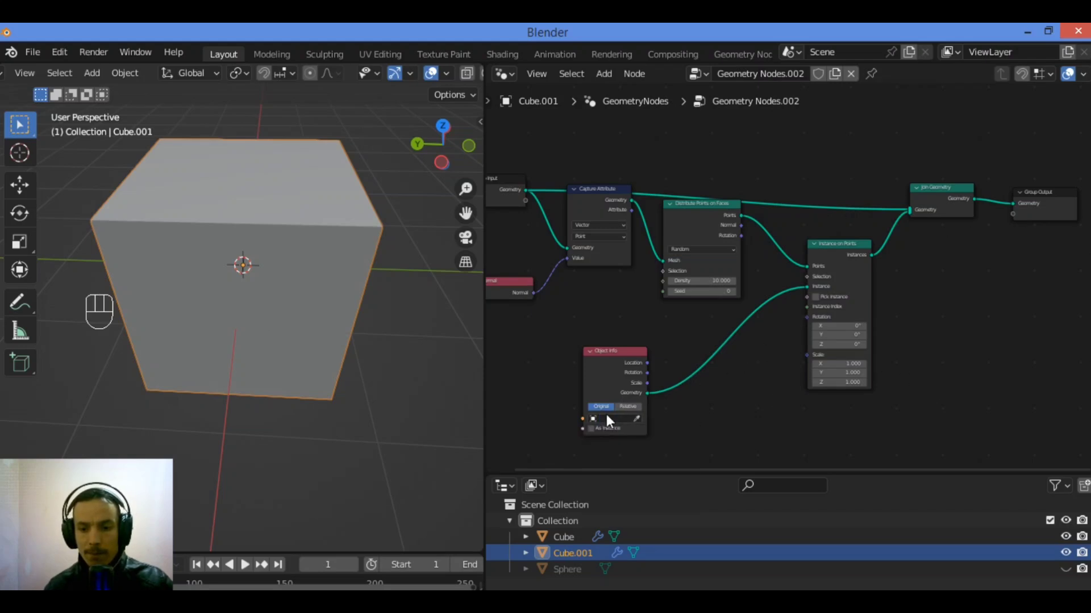
scroll(605, 414, up, 2)
drag(589, 376, 601, 346)
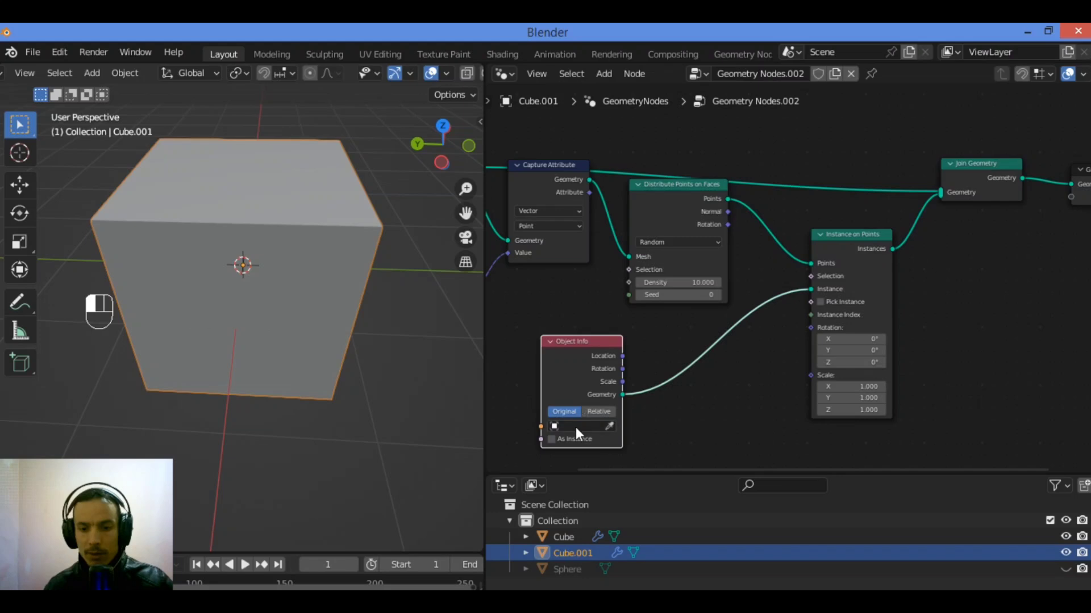
click(575, 427)
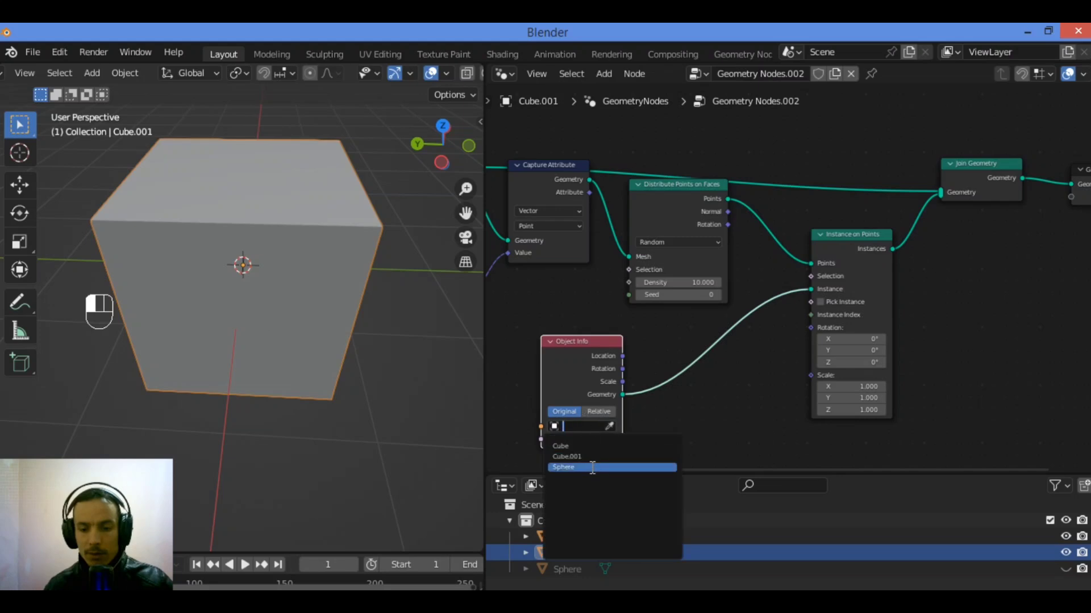
click(592, 466)
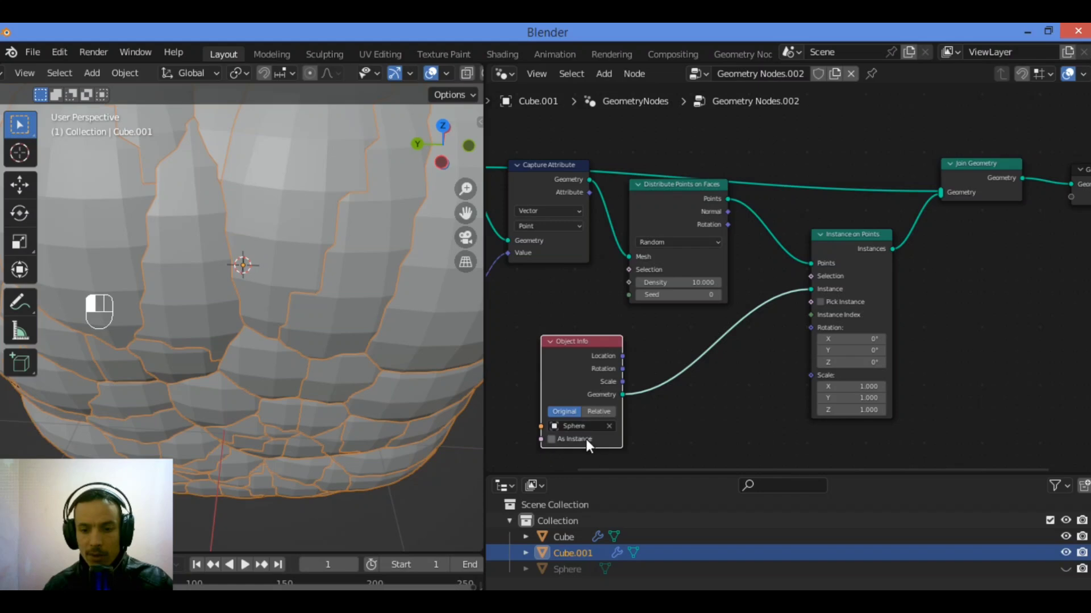
Set the Instance on Points scale to -0.100 on X, Y and Z and view the cube from another side
scroll(801, 290, up, 1)
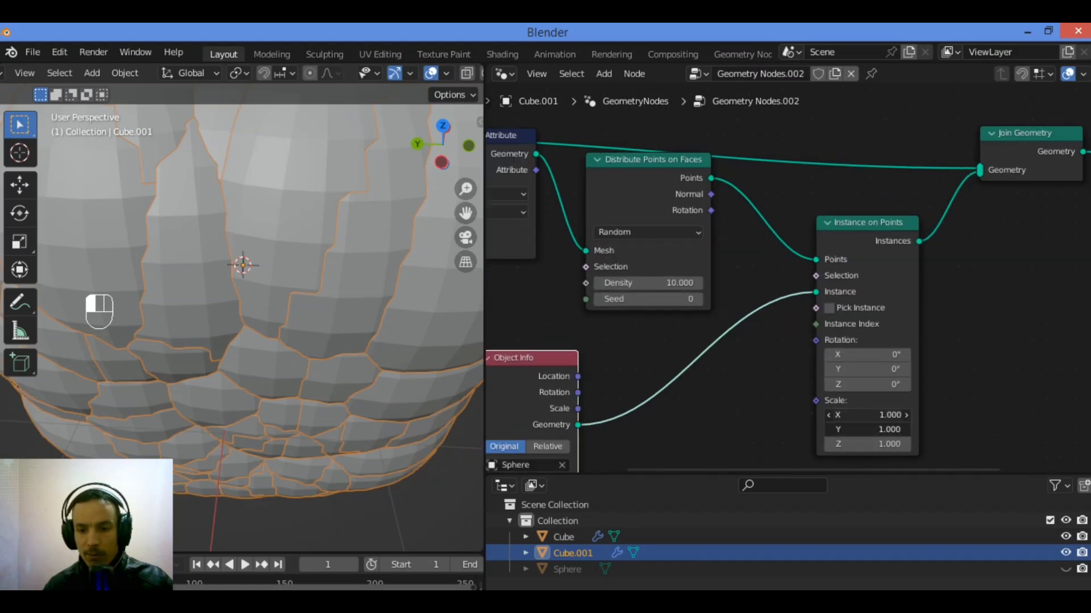
drag(866, 414, 861, 444)
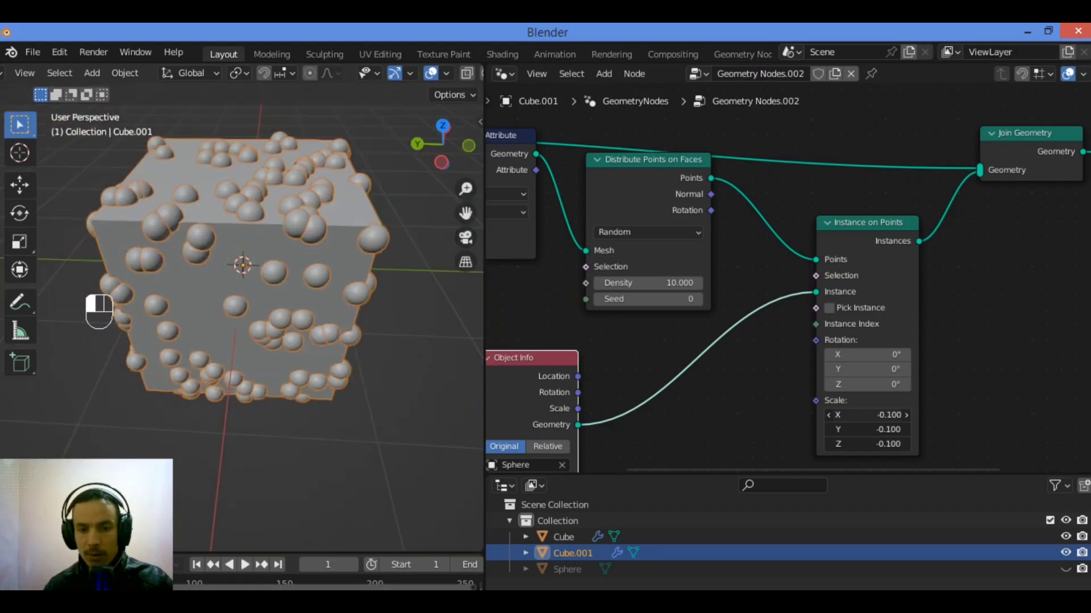
drag(437, 148, 467, 171)
drag(465, 213, 519, 218)
drag(444, 145, 359, 262)
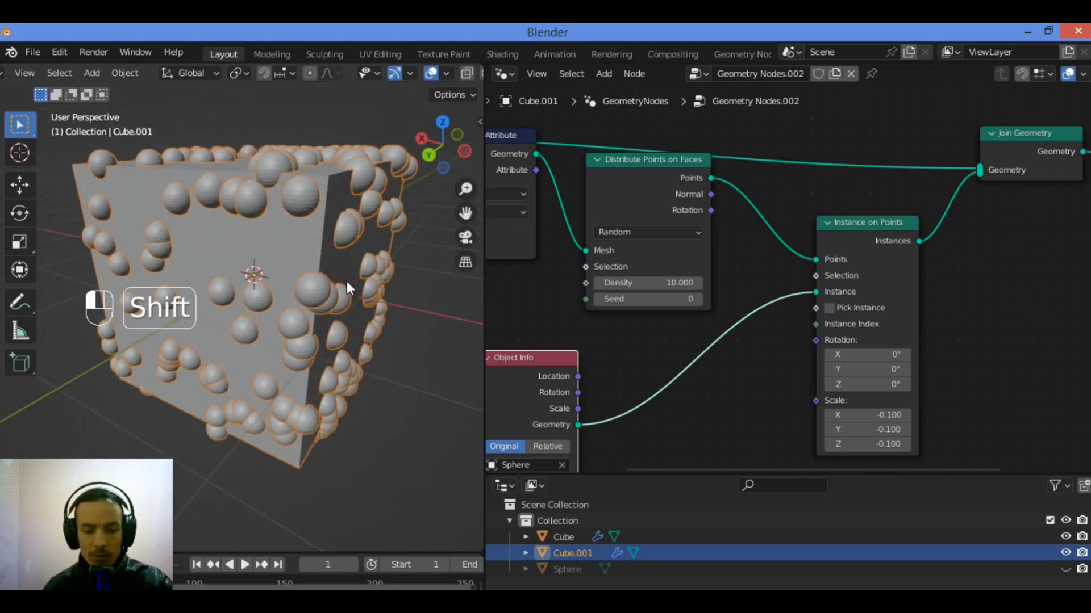
Add an Align Euler to Vector node and place it between Object Info and Instance on Points
scroll(735, 254, down, 2)
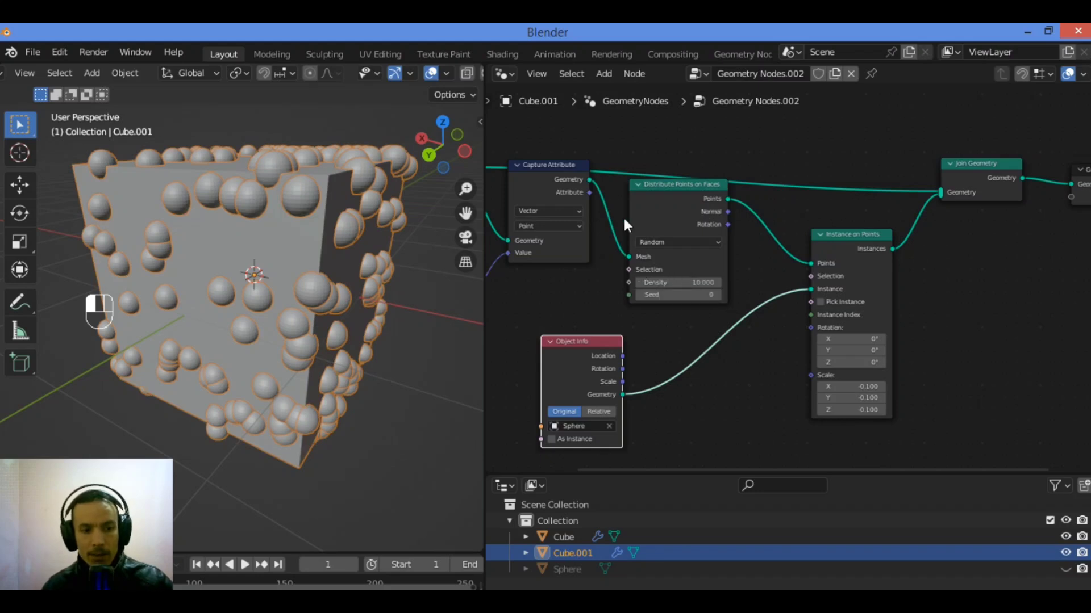
key(shift+a)
click(763, 259)
text(euul)
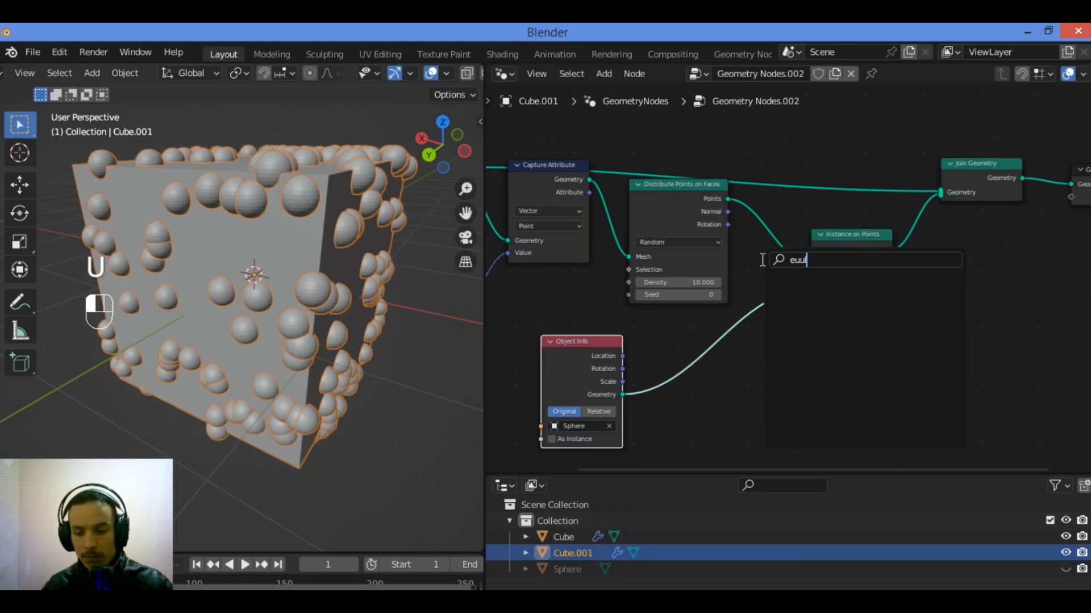
key(BackSpace)
key(BackSpace)
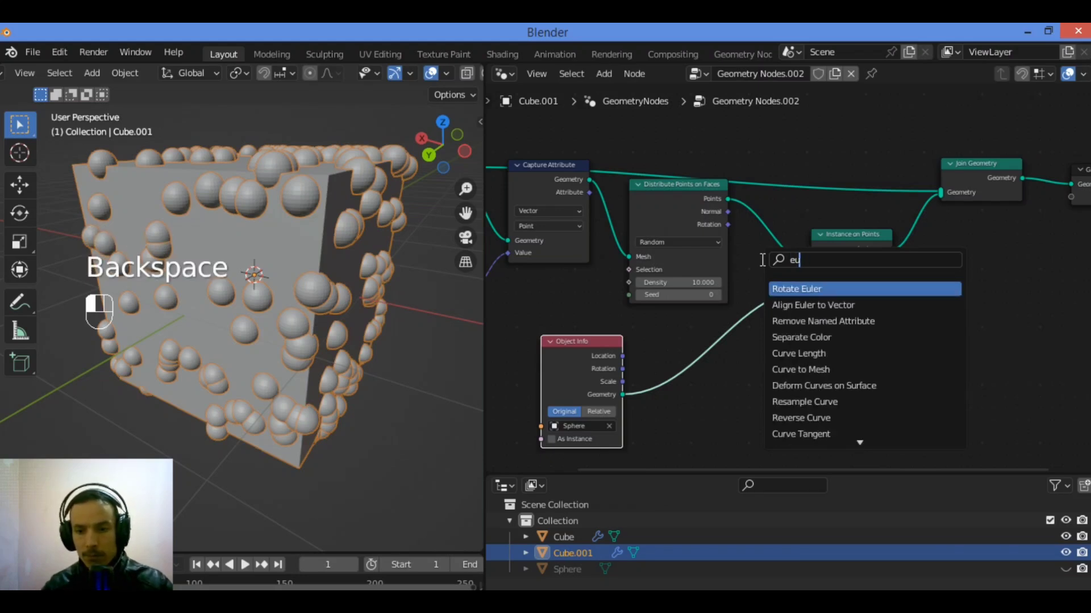
click(844, 306)
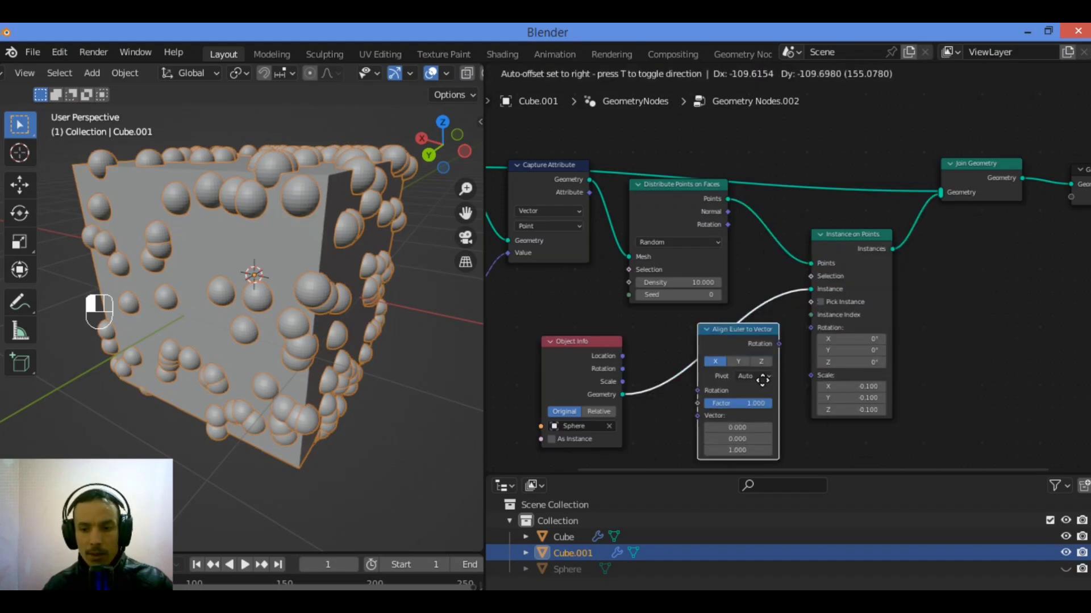
click(765, 419)
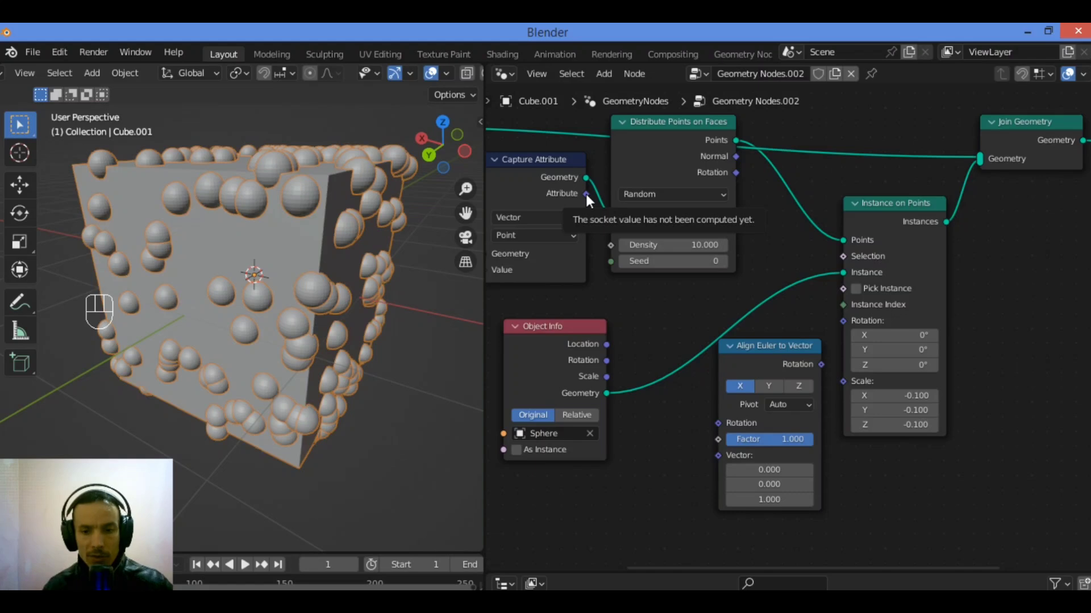
Connect Capture Attribute's Attribute to Align Euler to Vector's Vector input, and its Rotation output to Instance on Points Rotation
drag(585, 193, 599, 233)
drag(630, 310, 717, 455)
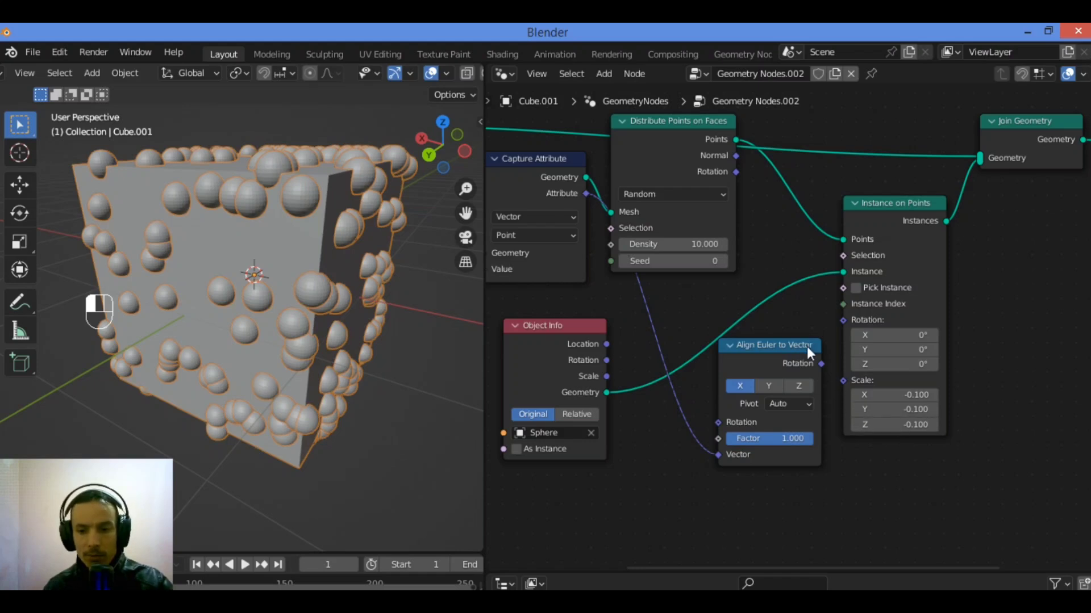
drag(811, 352, 856, 359)
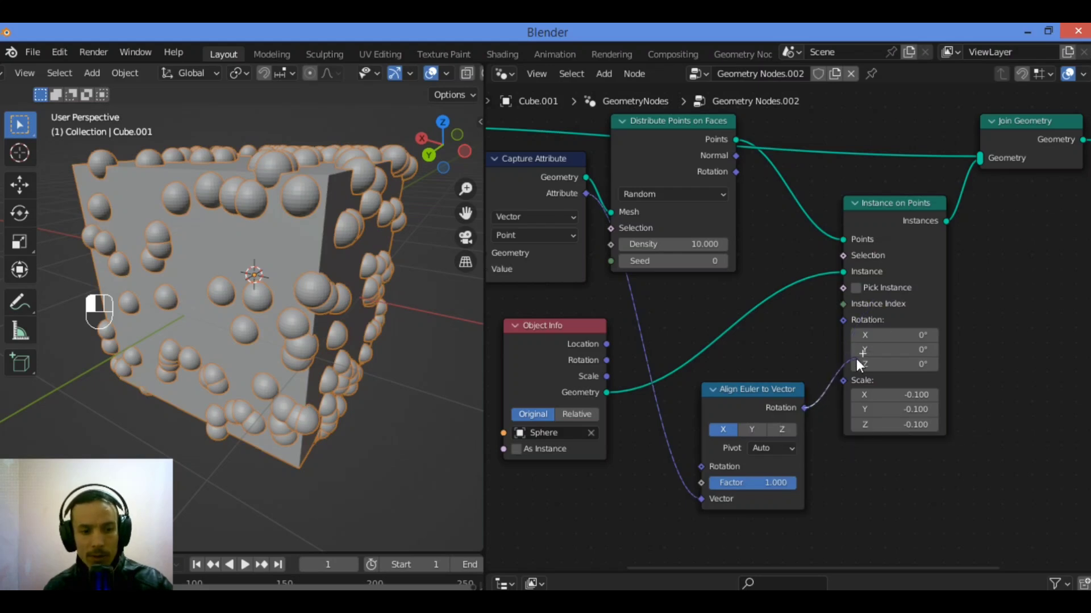
drag(856, 359, 843, 319)
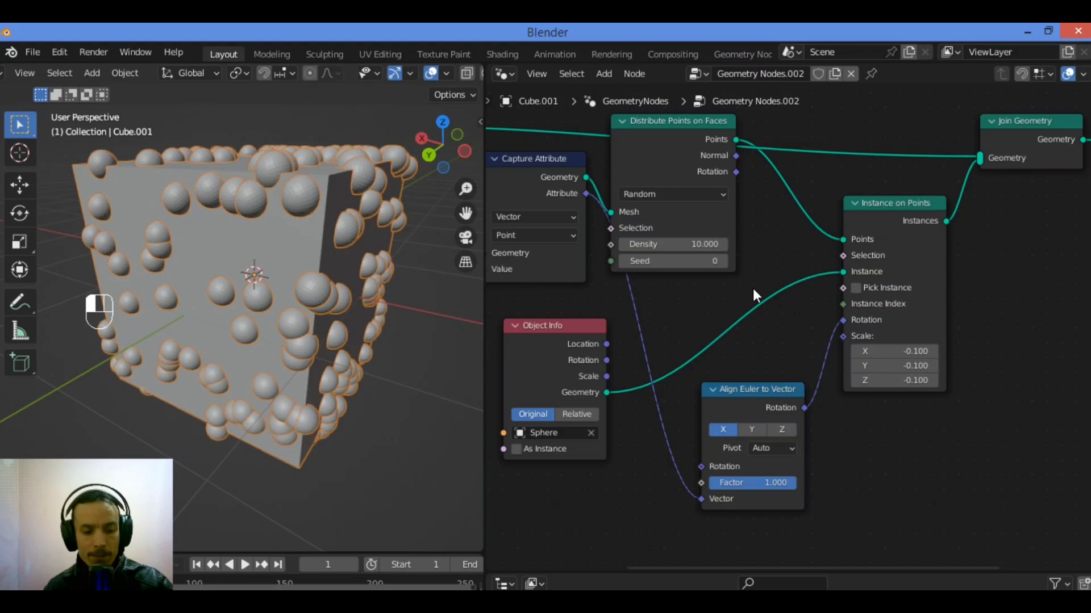
drag(743, 407, 732, 411)
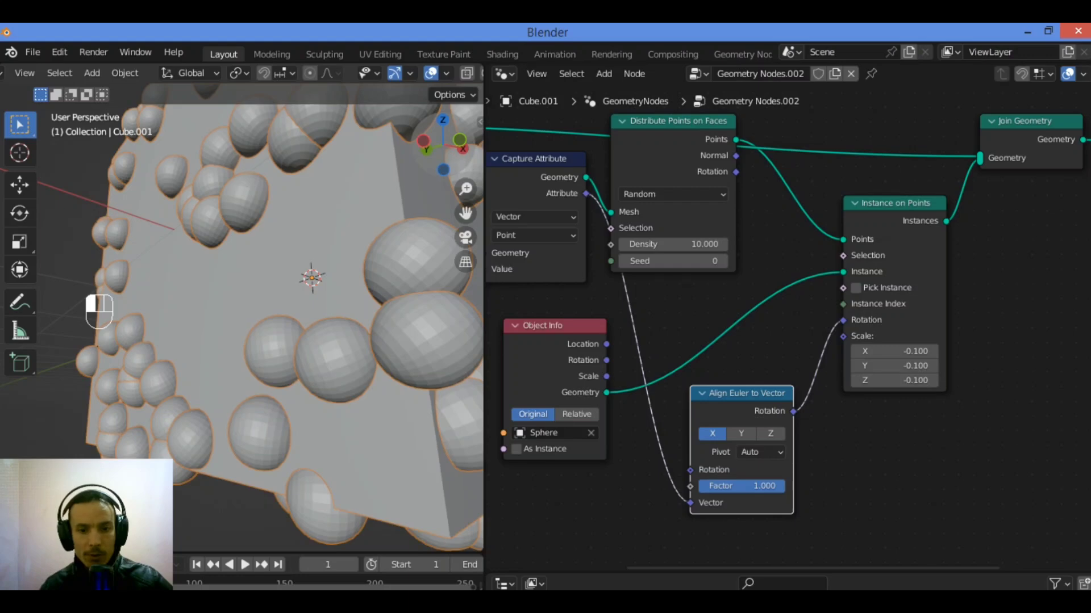
mouse_move(443, 142)
mouse_down()
mouse_move(424, 132)
mouse_move(457, 148)
mouse_move(455, 160)
mouse_up()
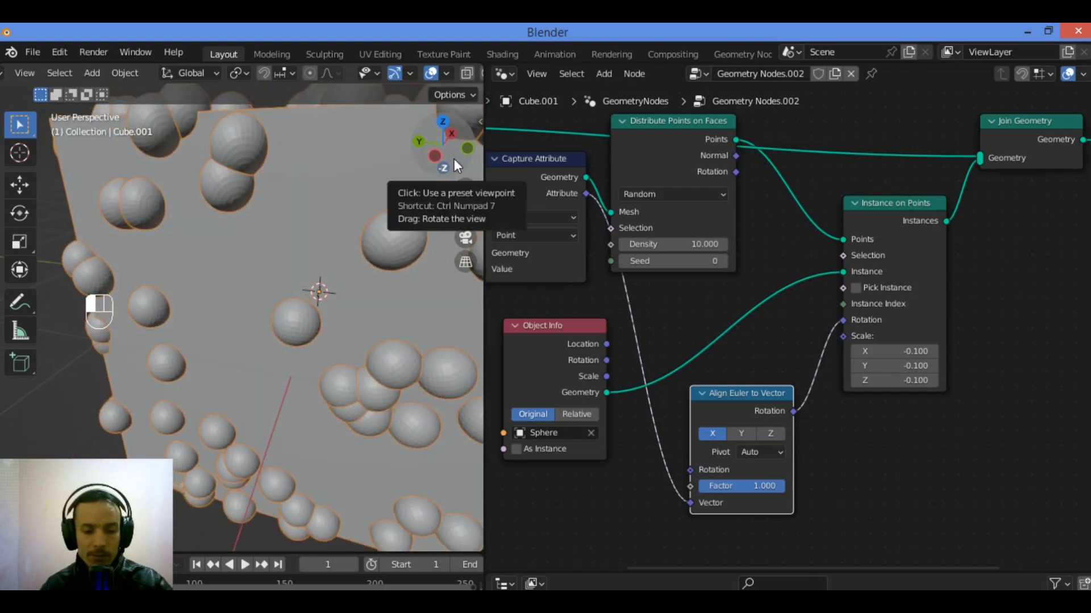